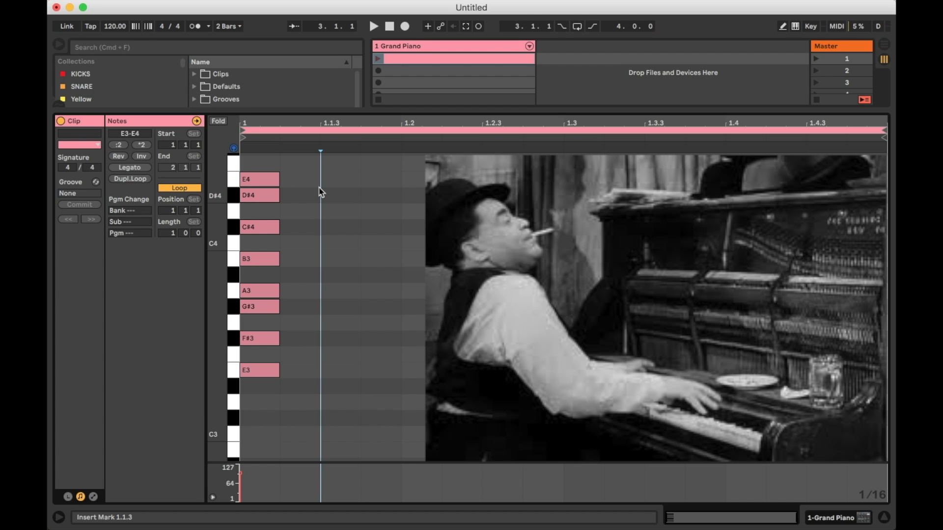
Lower the scale's G#3, C#4 and D#4 notes by one semitone.
click(256, 306)
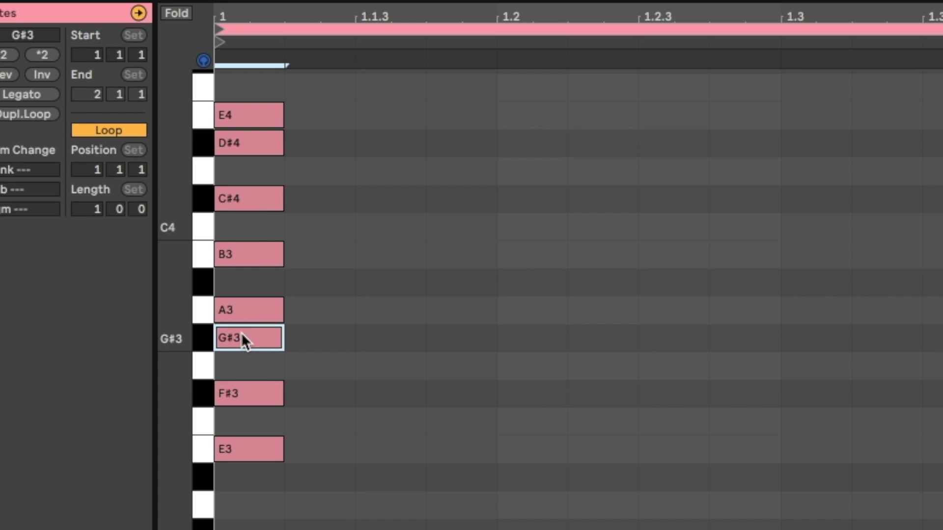
shift+click(268, 230)
shift+click(272, 196)
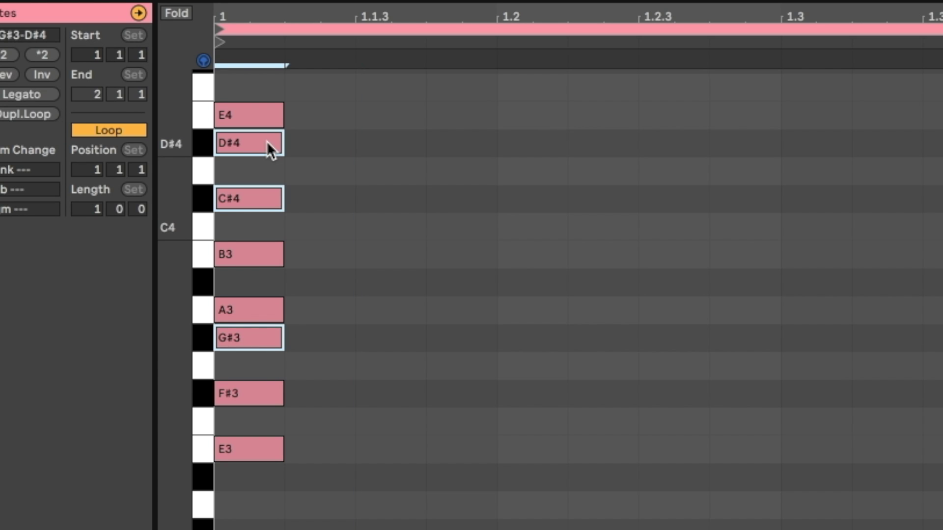
key(Down)
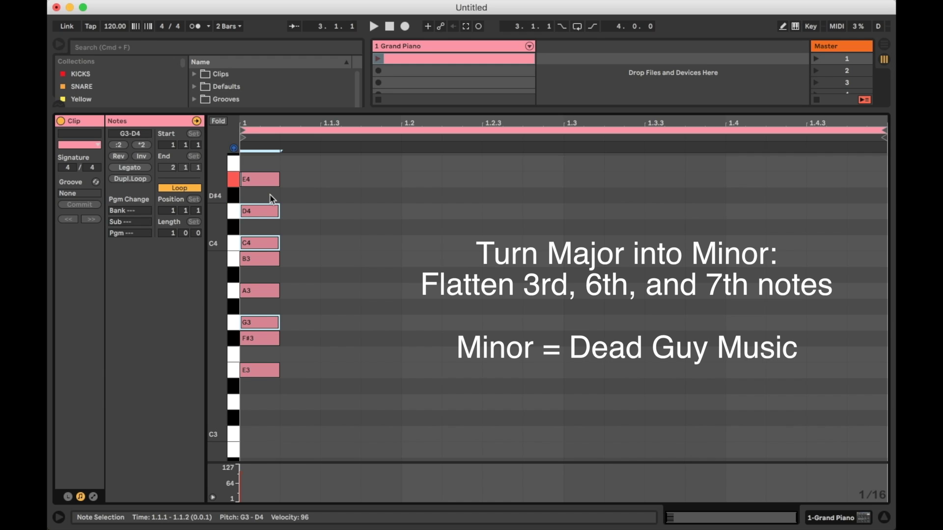
Duplicate the whole scale one octave lower and align the copy with the original notes at the clip start.
drag(261, 168, 270, 153)
click(351, 339)
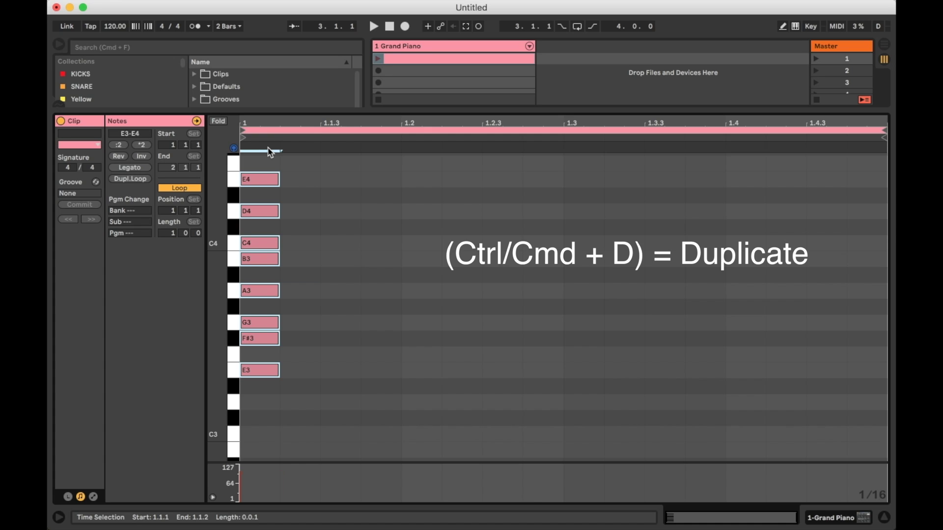
key(ctrl+d)
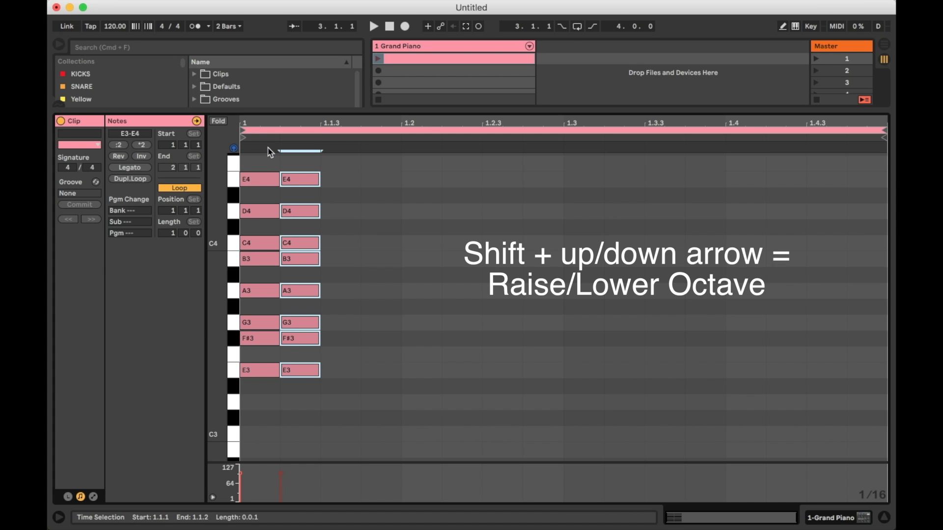
key(shift+Down)
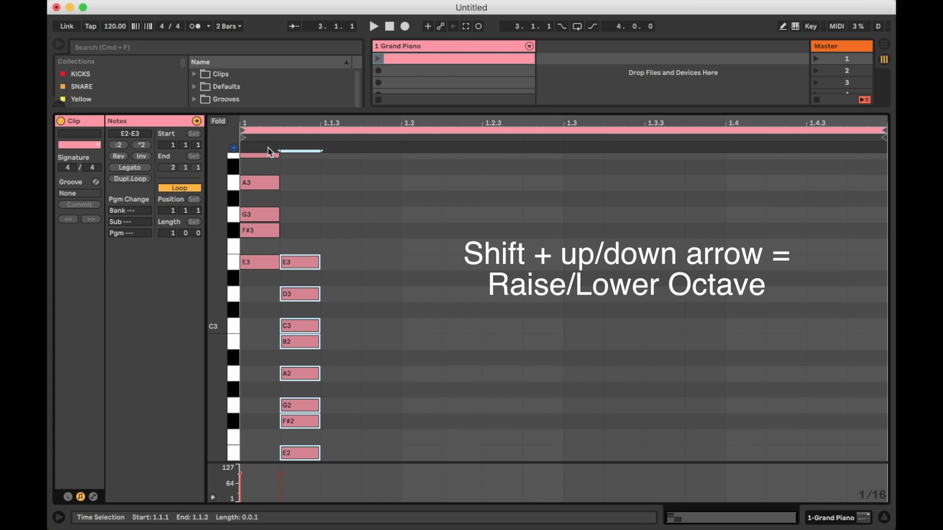
key(Left)
Shift all scale notes one sixteenth ahead of the clip start and fold the piano roll to used notes only.
click(309, 242)
key(ctrl+a)
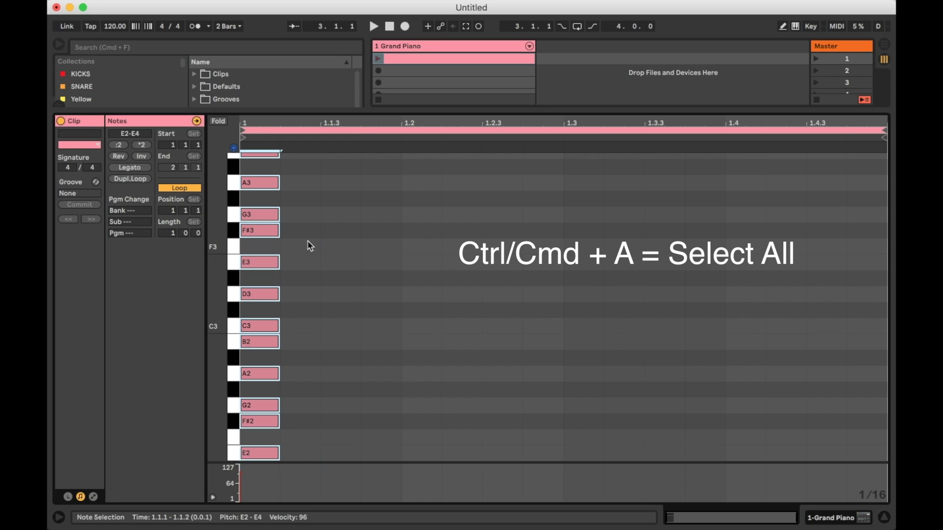
click(310, 246)
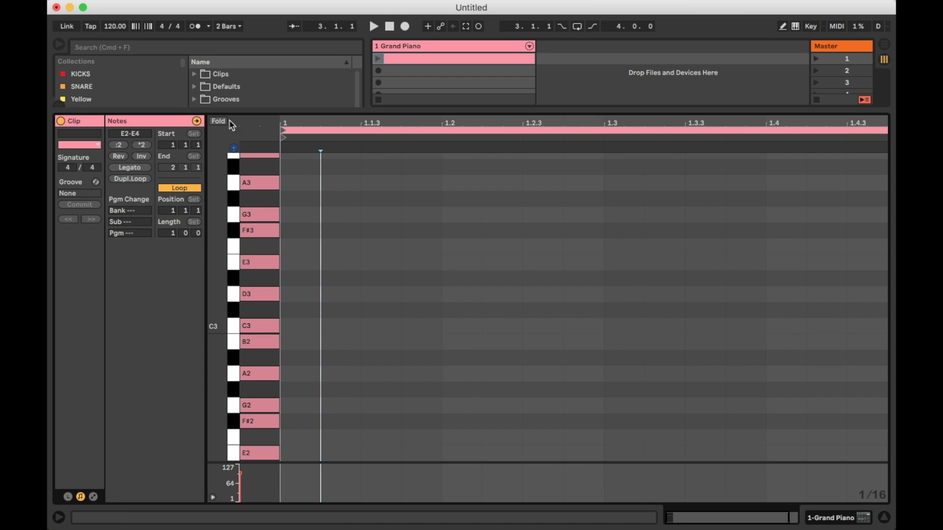
key(f)
click(382, 264)
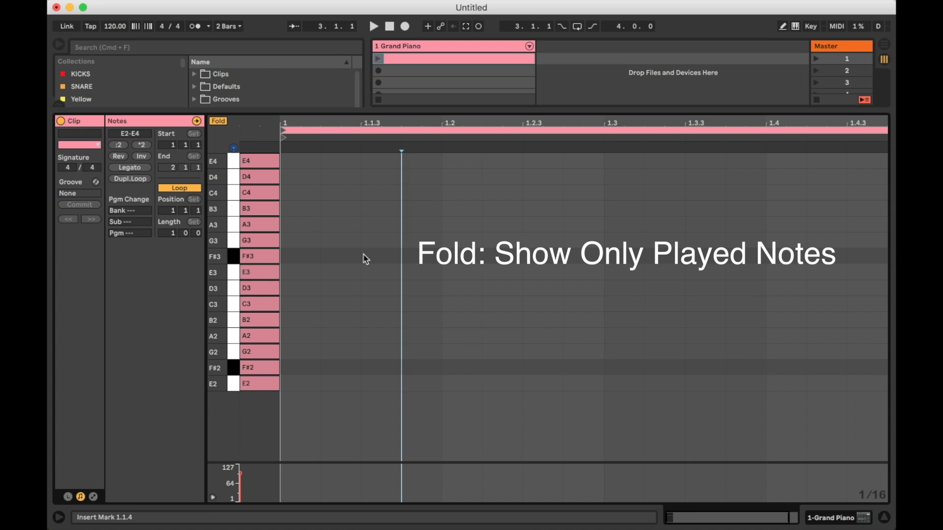
double_click(334, 241)
double_click(494, 319)
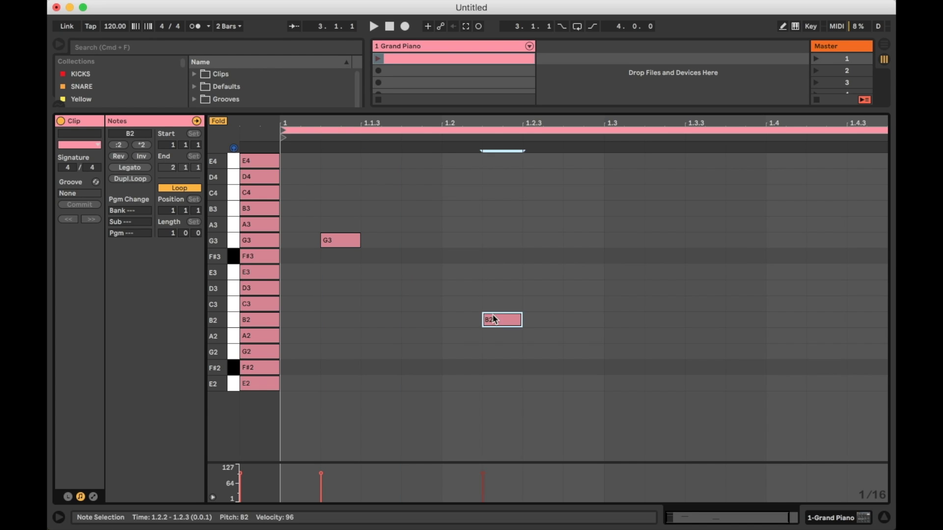
double_click(638, 255)
double_click(761, 225)
double_click(721, 305)
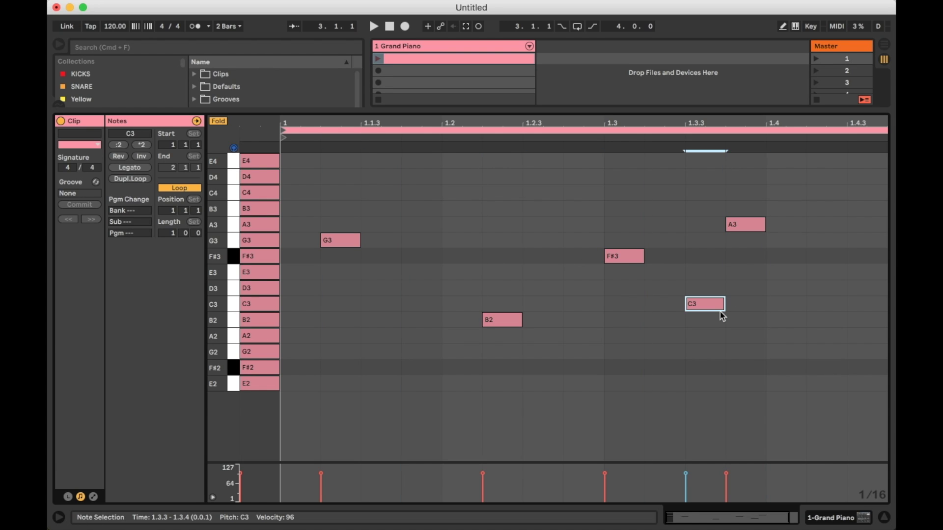
drag(827, 384, 301, 148)
key(Delete)
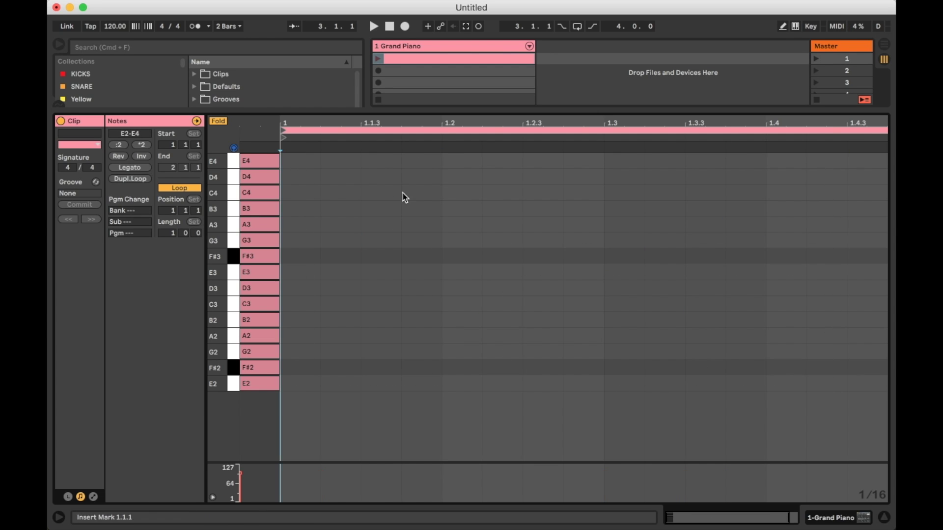
Rename the Grand Piano clip E MINOR SCALE and save it in the User Library.
key(shift+Tab)
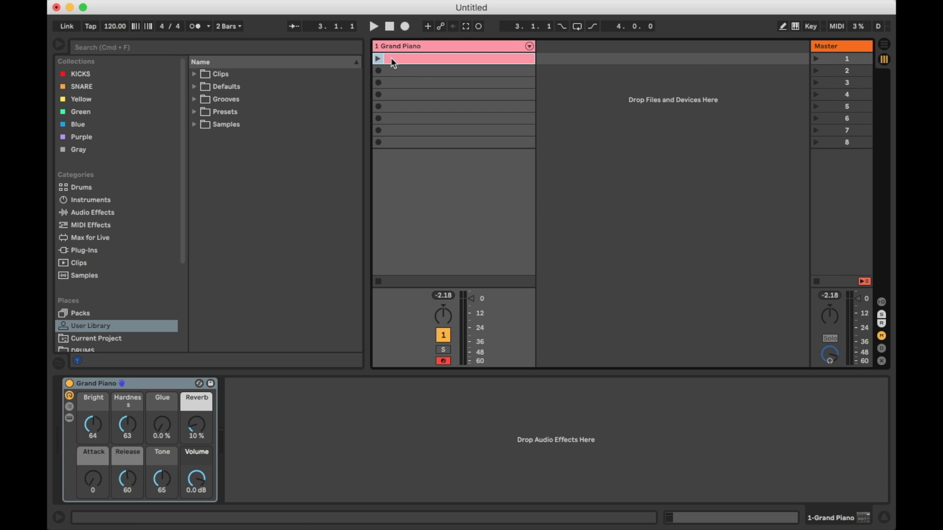
key(super+r)
text(E MINOR)
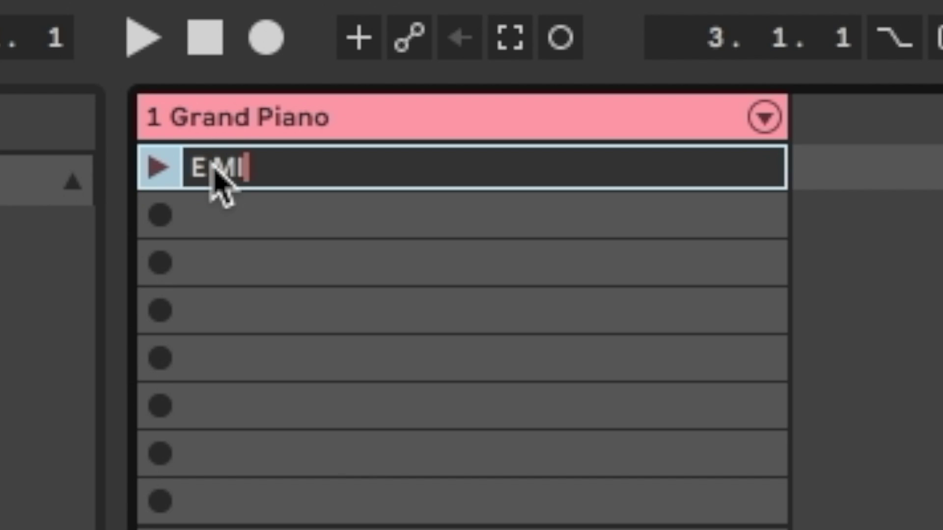
text( SCALE)
key(Return)
click(279, 192)
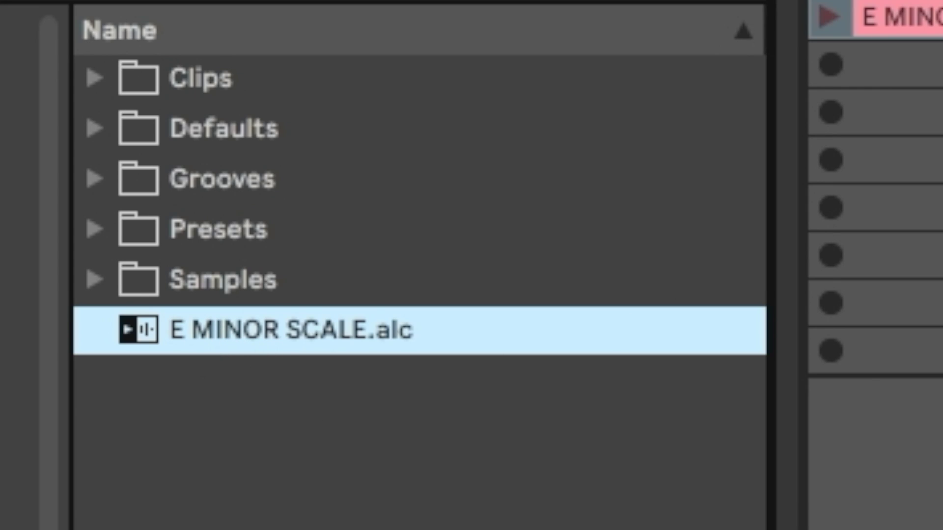
Draw ascending 1/8 notes through the scale from E2 to E3 across the first bar of the E MINOR SCALE clip.
click(444, 60)
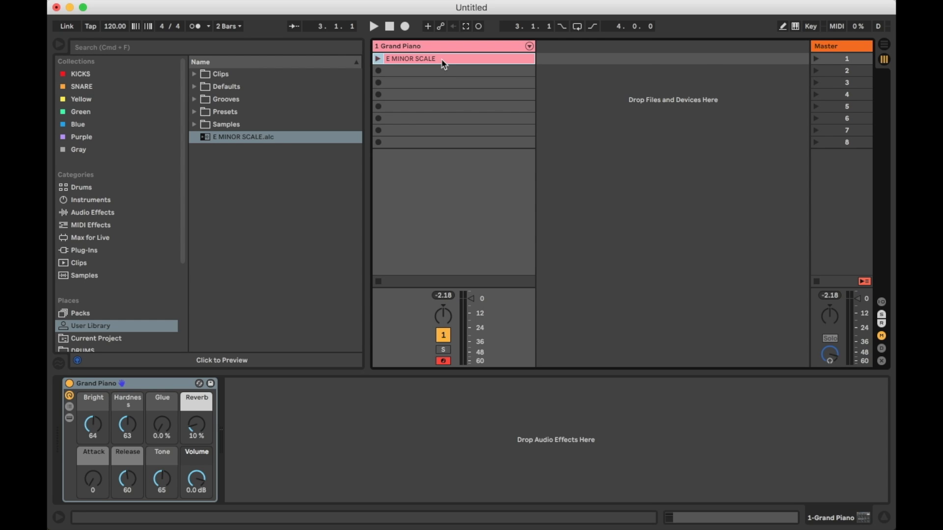
double_click(444, 60)
click(395, 275)
key(super+2)
click(360, 376)
key(b)
click(314, 383)
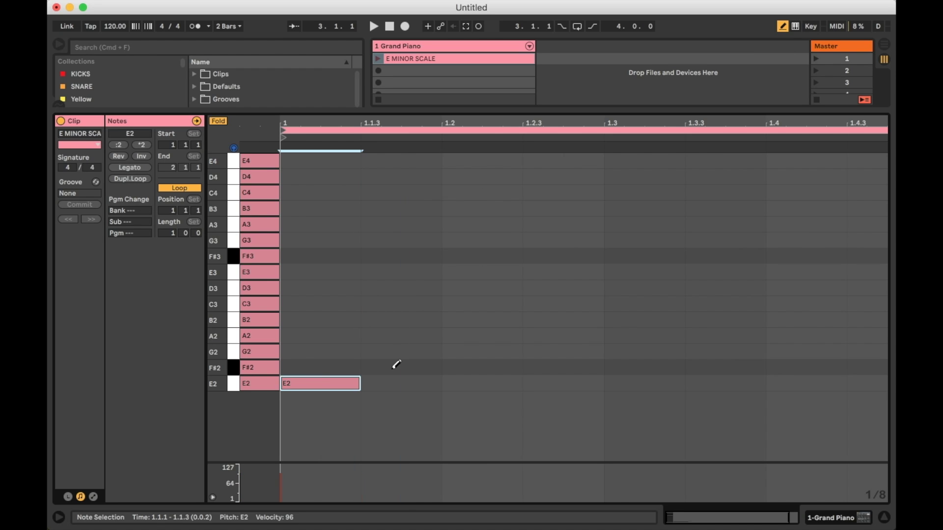
click(395, 368)
click(486, 352)
click(575, 336)
click(639, 320)
click(730, 304)
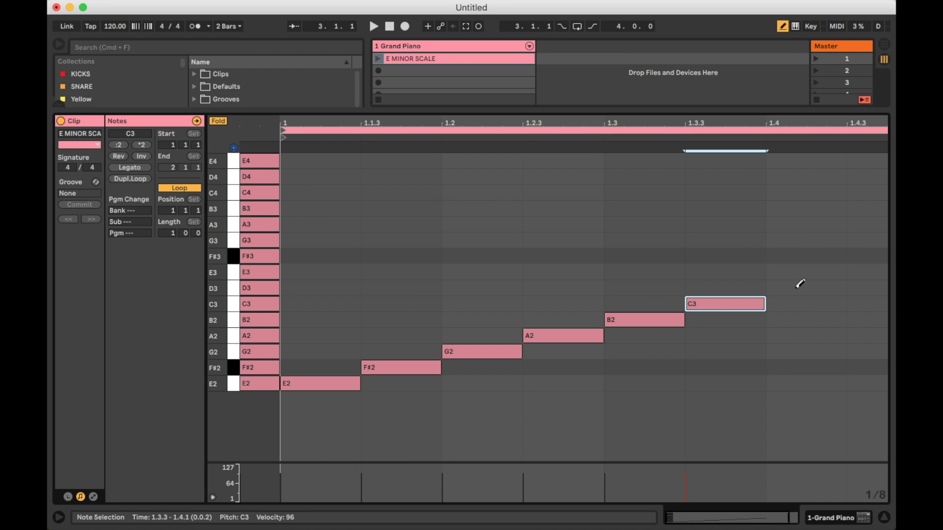
click(805, 288)
click(857, 272)
key(b)
Double the clip's note lengths and play the ascending scale.
click(379, 59)
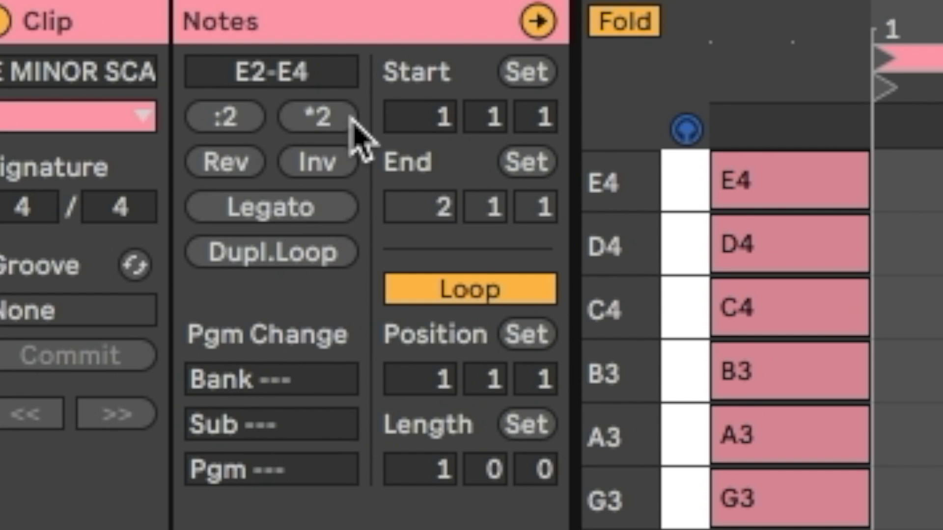
click(145, 146)
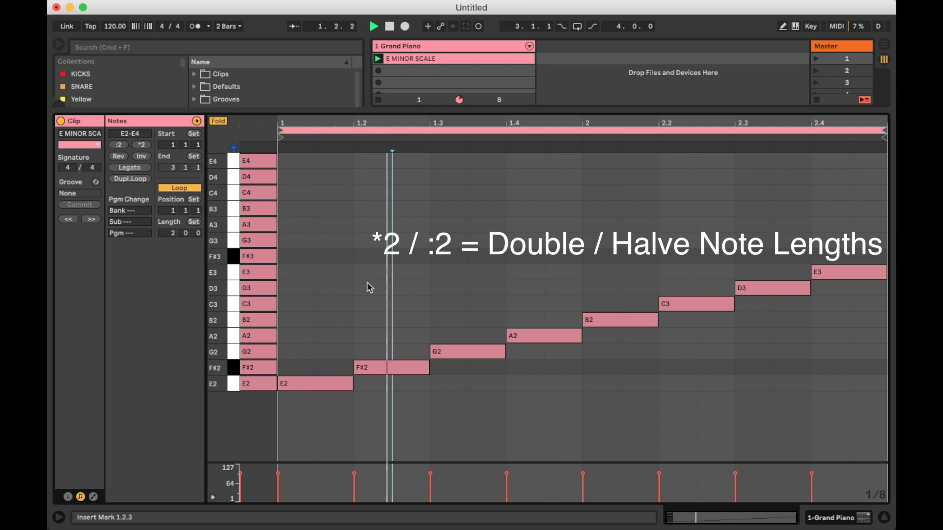
click(612, 289)
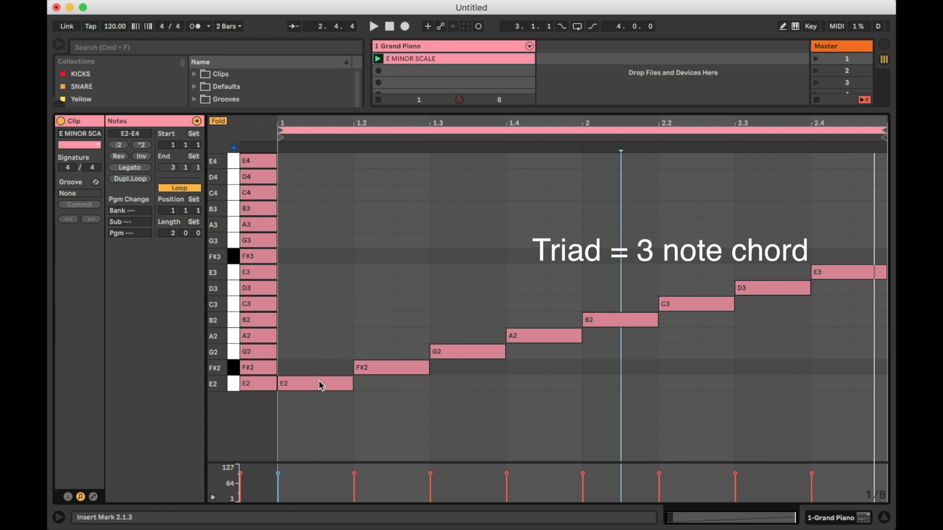
Build a triad at the clip start by stacking quarter-note G2 and B2 above E2.
click(305, 385)
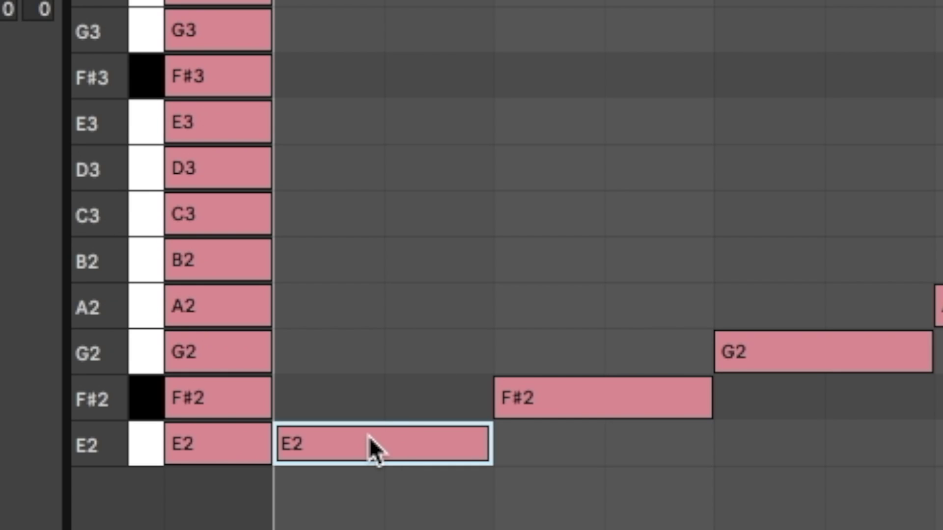
click(209, 399)
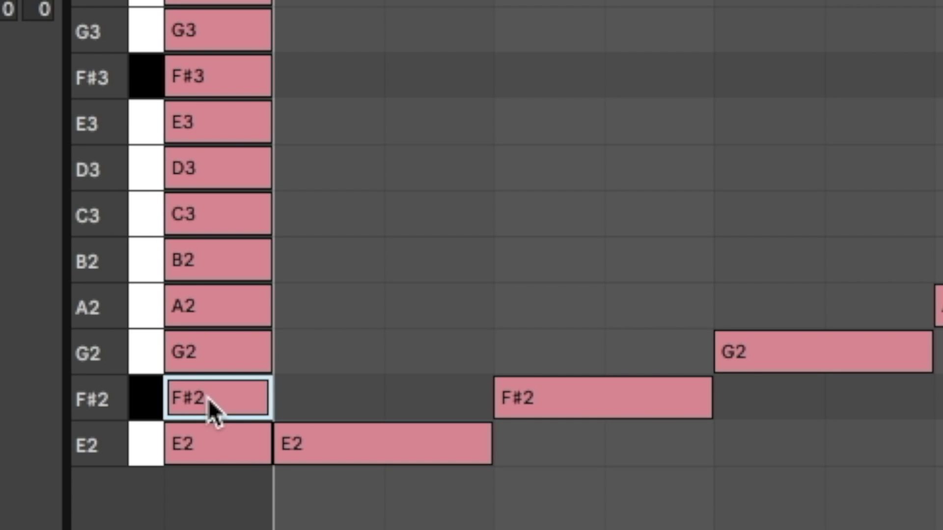
click(236, 351)
double_click(350, 351)
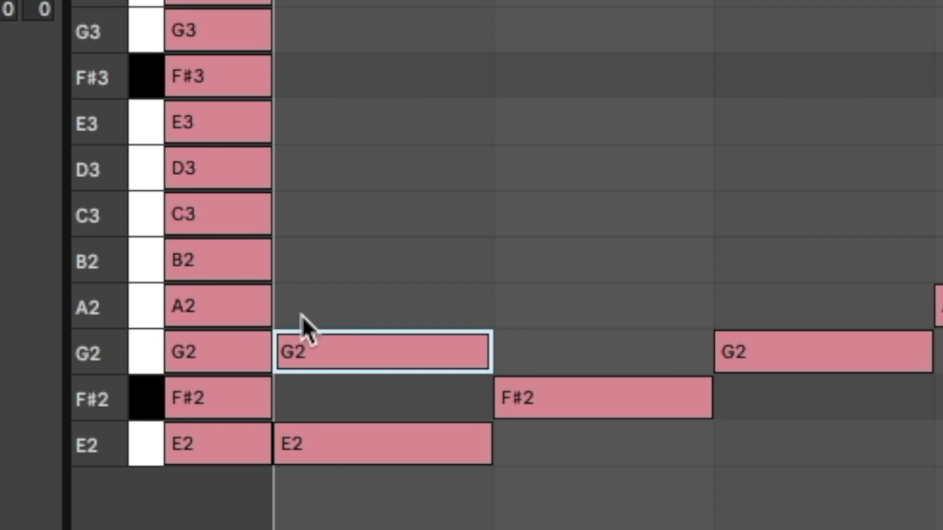
click(326, 305)
double_click(335, 262)
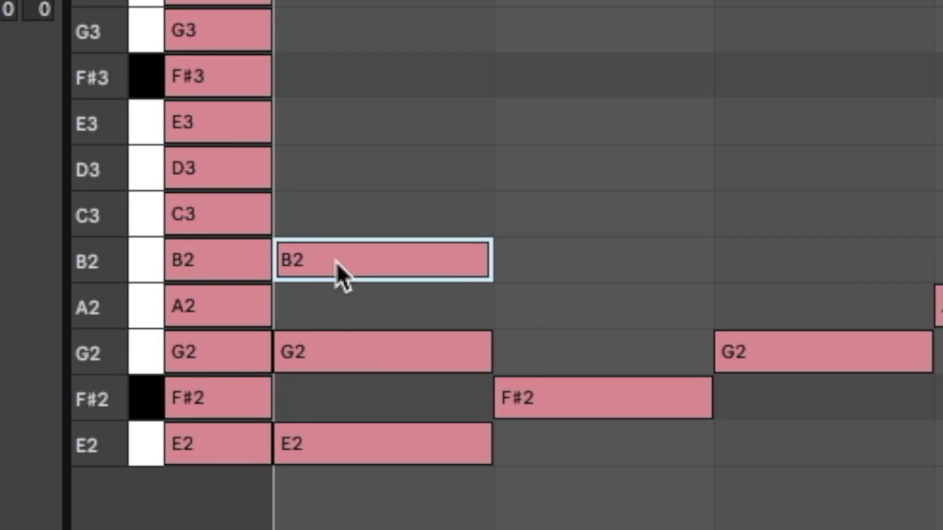
Duplicate the first triad onto each following beat through 2.4, raising each copy by one scale step.
drag(277, 521, 392, 96)
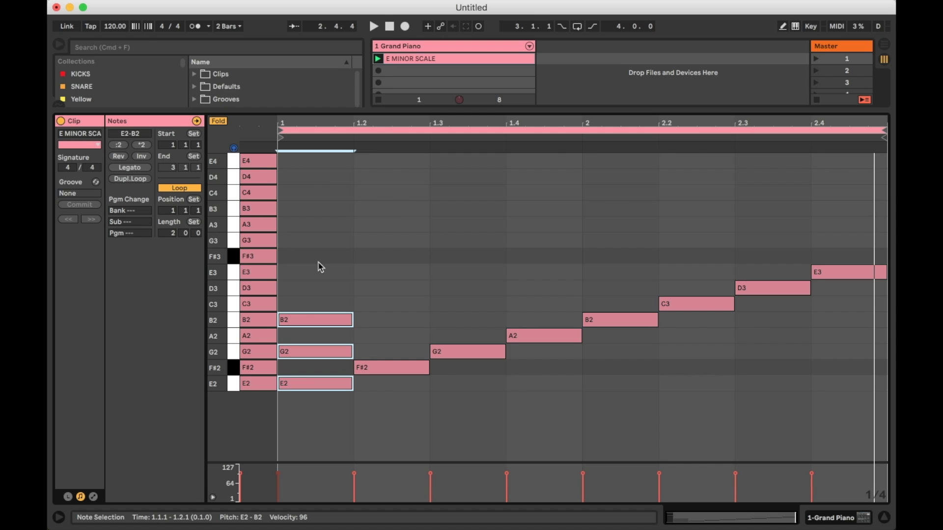
key(super+d)
key(Up)
key(super+d)
key(Up)
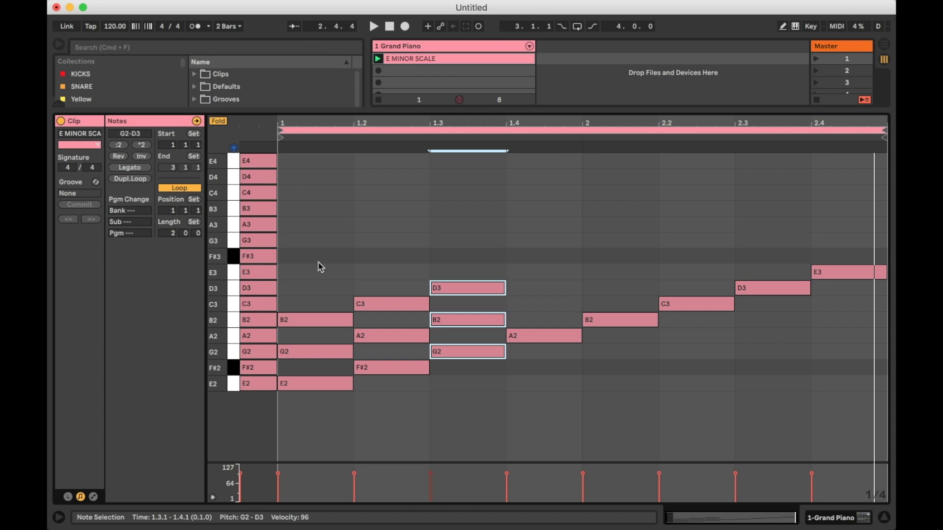
key(super+d)
key(Up)
key(super+d)
key(Up)
key(super+d)
key(Up)
key(super+d)
key(Up)
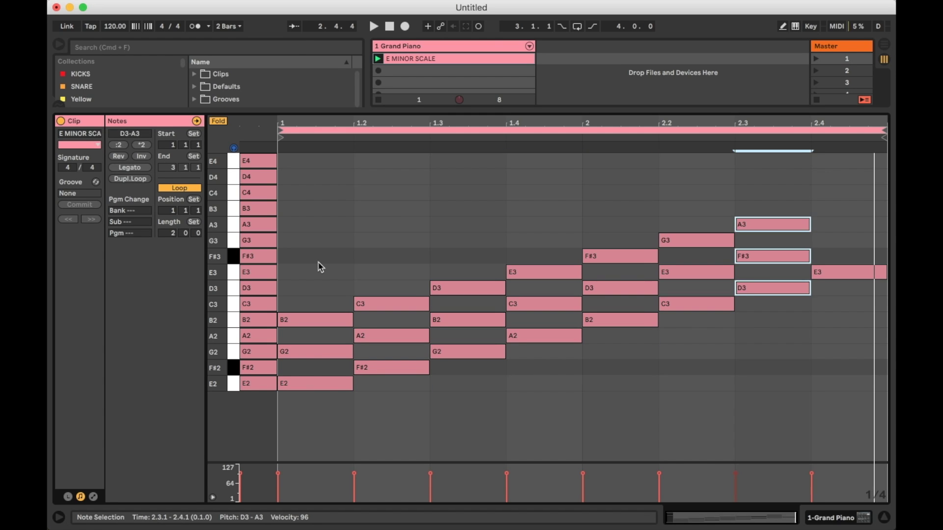
key(super+d)
key(Up)
Play back the clip to hear the ascending triads.
click(406, 257)
key(space)
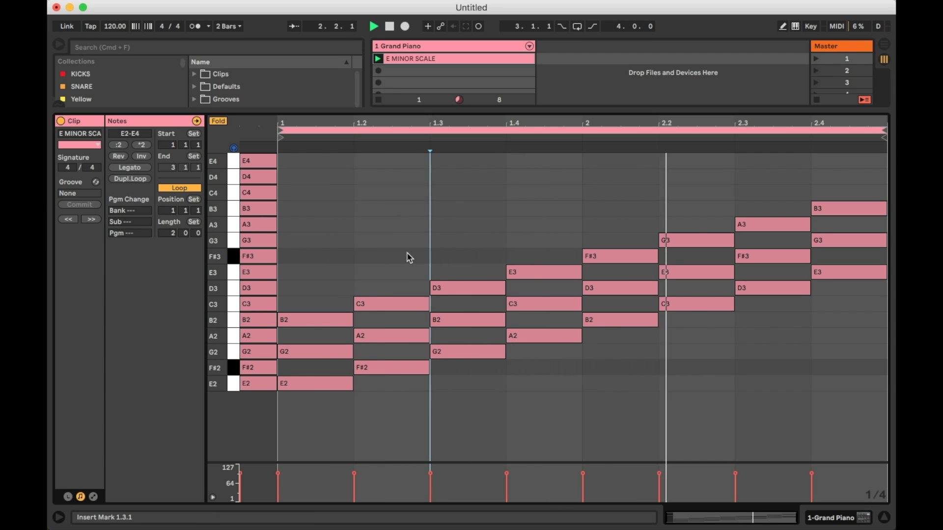
key(space)
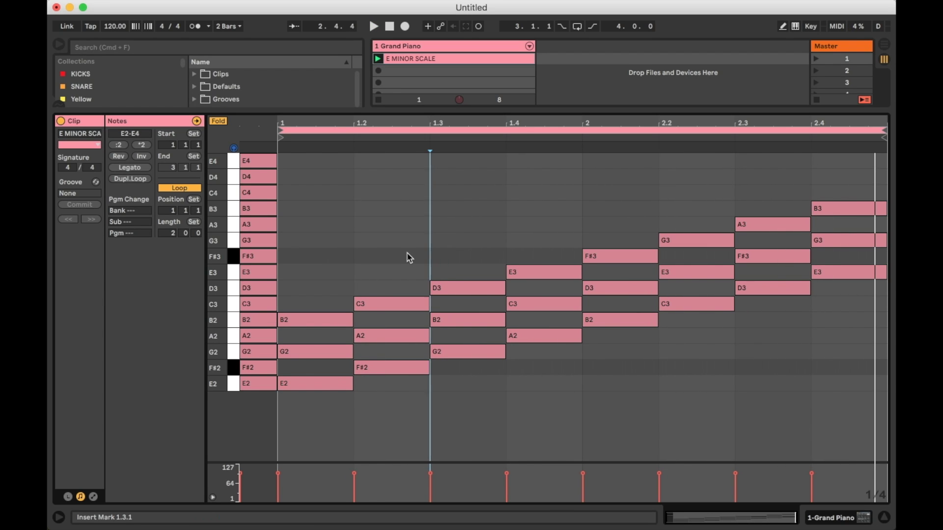
Add a seventh on top of each triad, from D3 up to D4, and play back the chords.
click(347, 278)
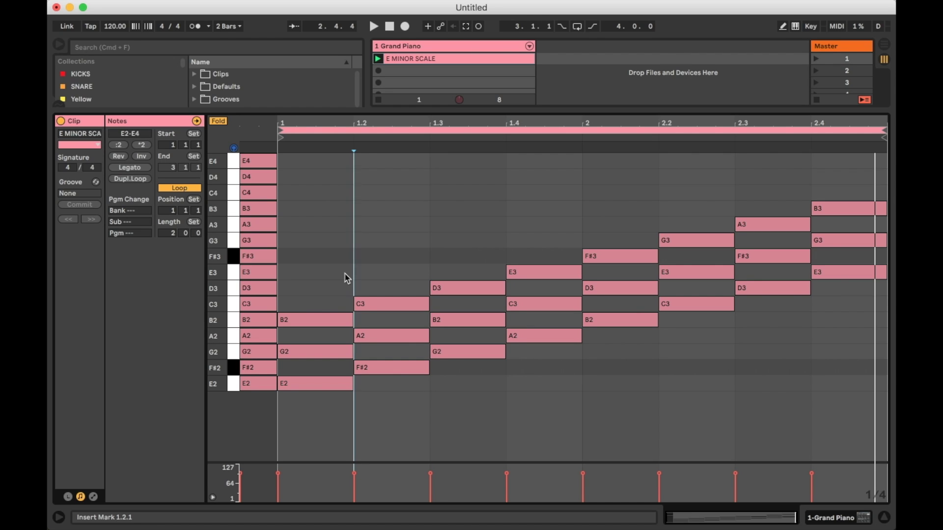
click(305, 320)
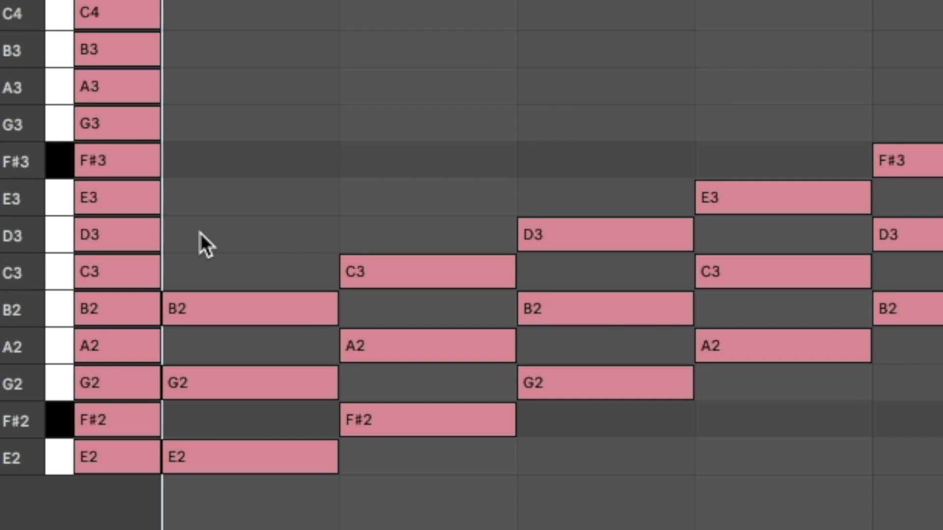
click(199, 233)
click(386, 257)
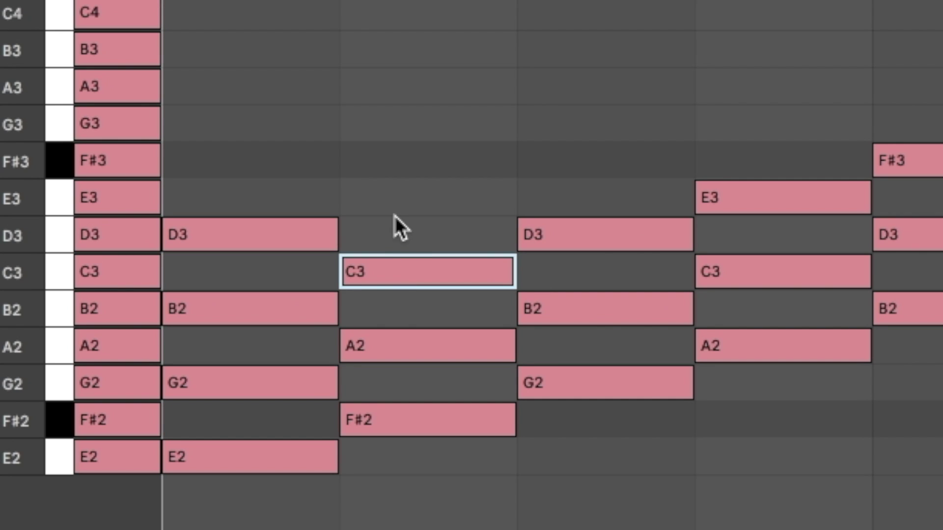
click(395, 202)
click(583, 162)
click(785, 122)
click(926, 81)
click(679, 207)
click(747, 191)
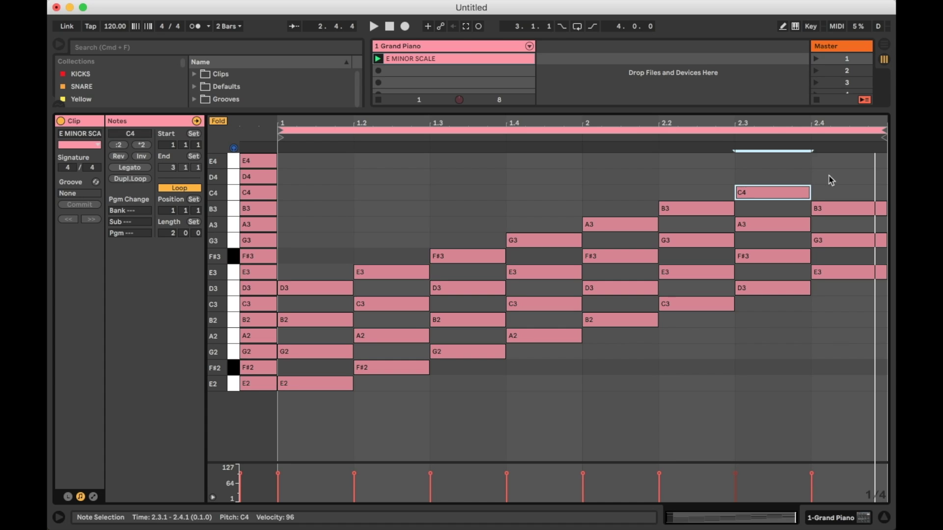
click(827, 177)
key(space)
click(483, 191)
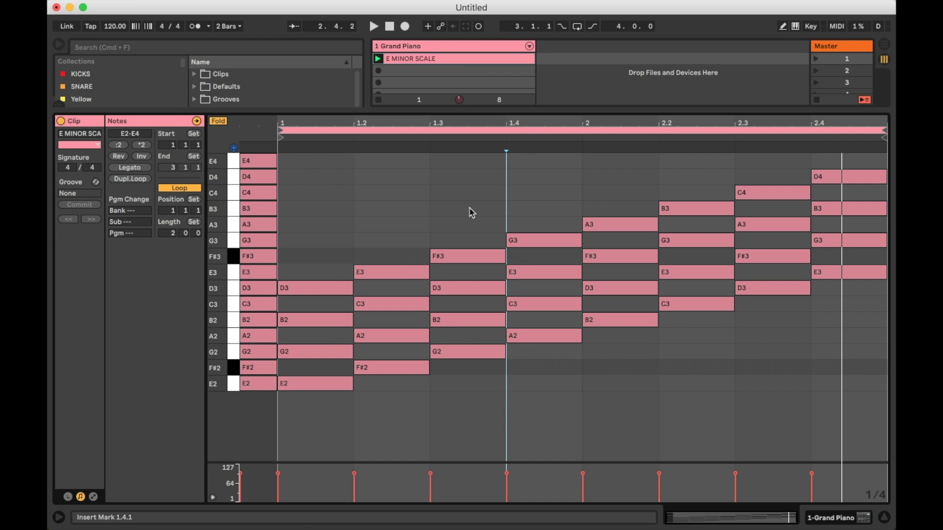
Copy the G2–B2–D3–F#3 chord at 1.3 into a new clip in the second slot, as one-bar chords at bars 1 and 2.
drag(470, 210, 471, 413)
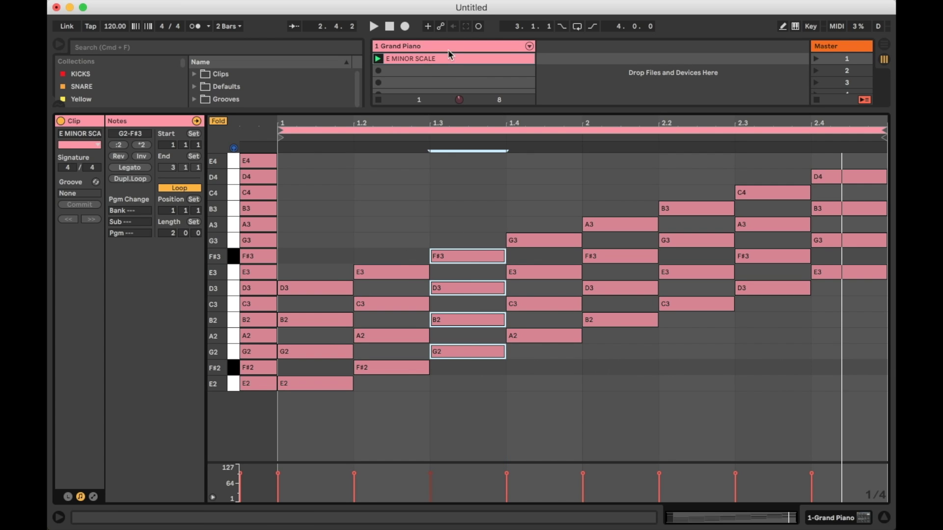
double_click(423, 74)
key(super+v)
click(318, 211)
click(379, 71)
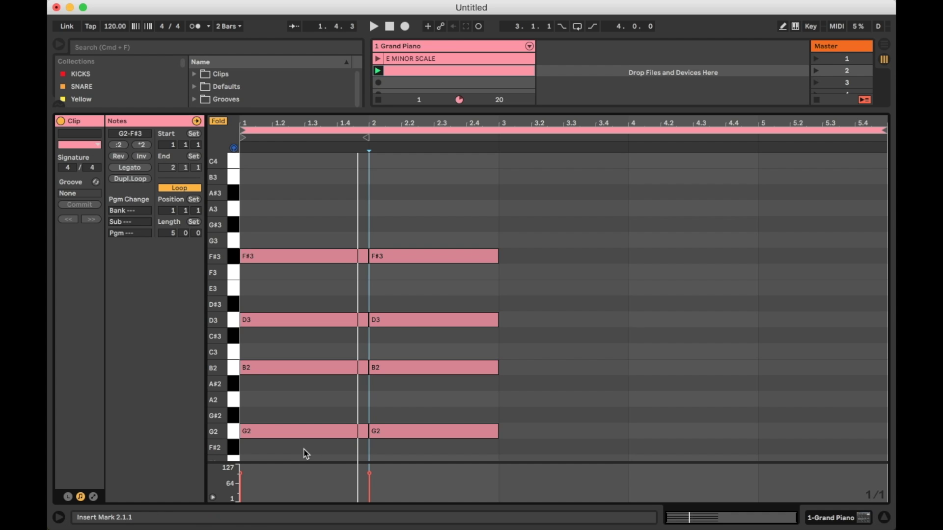
Examine the semitone spacing between G2, B2 and D3 in the first chord of the new clip.
scroll(305, 448, down, 2)
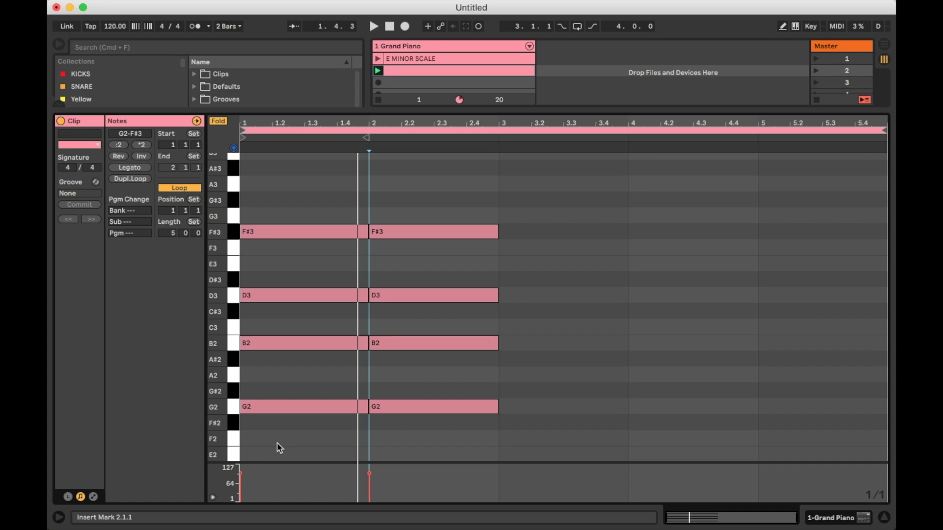
drag(267, 431, 277, 278)
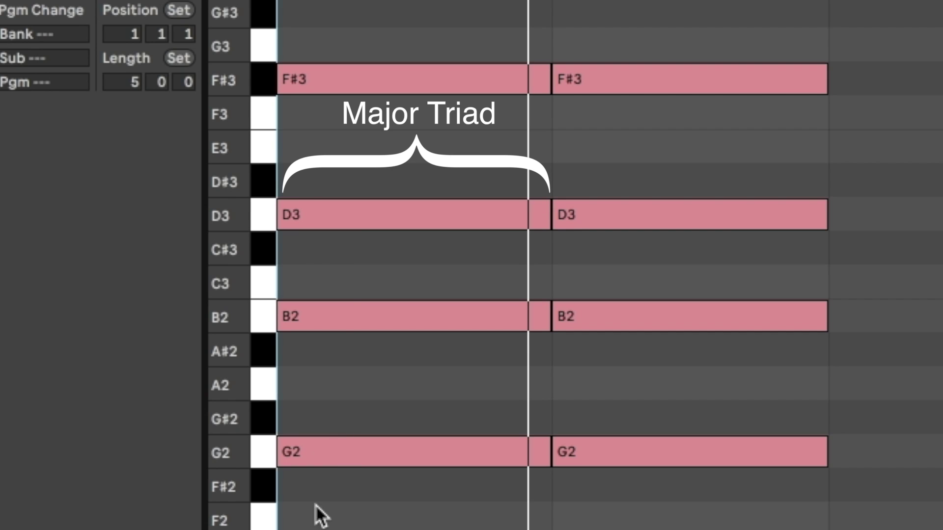
drag(317, 506, 347, 246)
drag(337, 367, 357, 167)
click(357, 167)
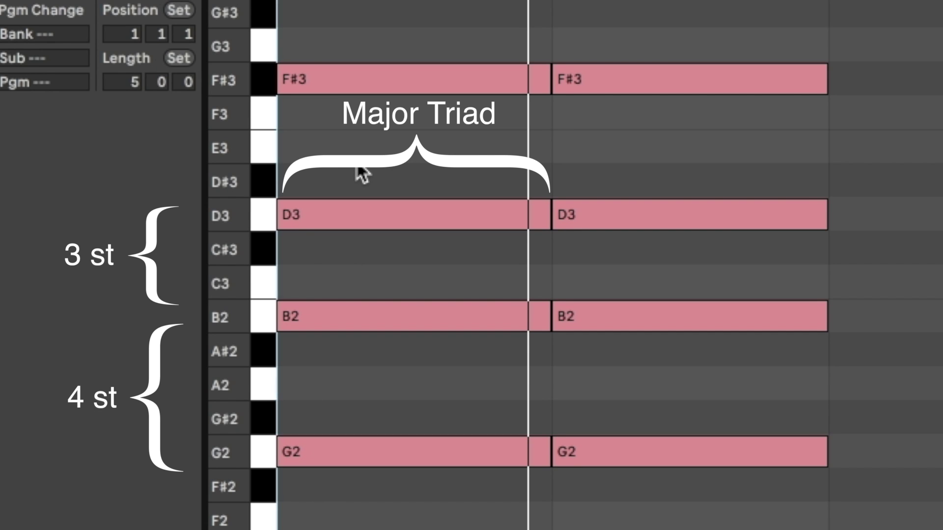
click(306, 452)
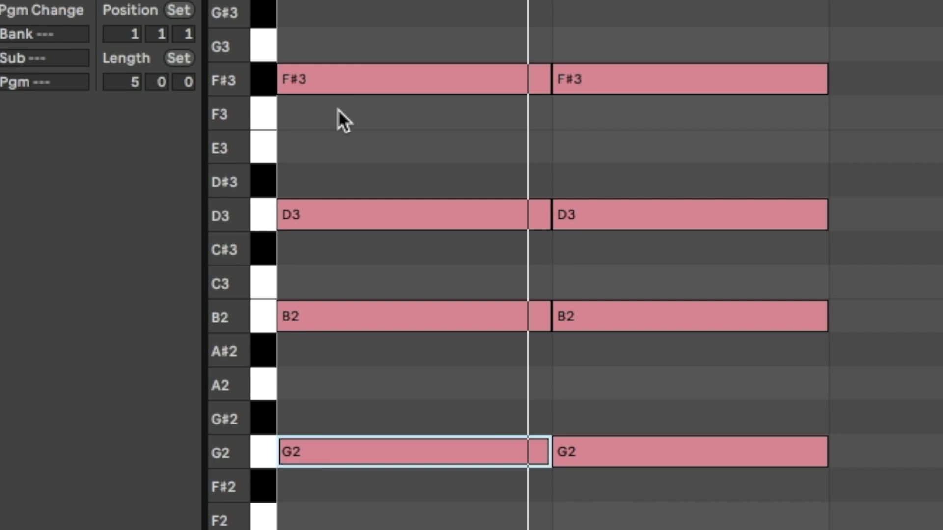
Raise the first chord's F#3 to G3 to compare it with the octave above G2, and restore it to F#3.
click(369, 77)
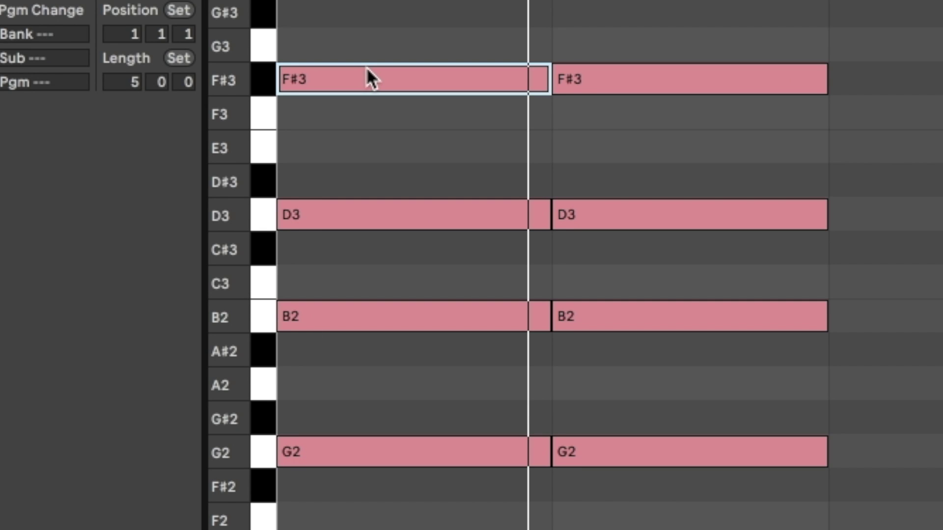
key(Up)
click(314, 457)
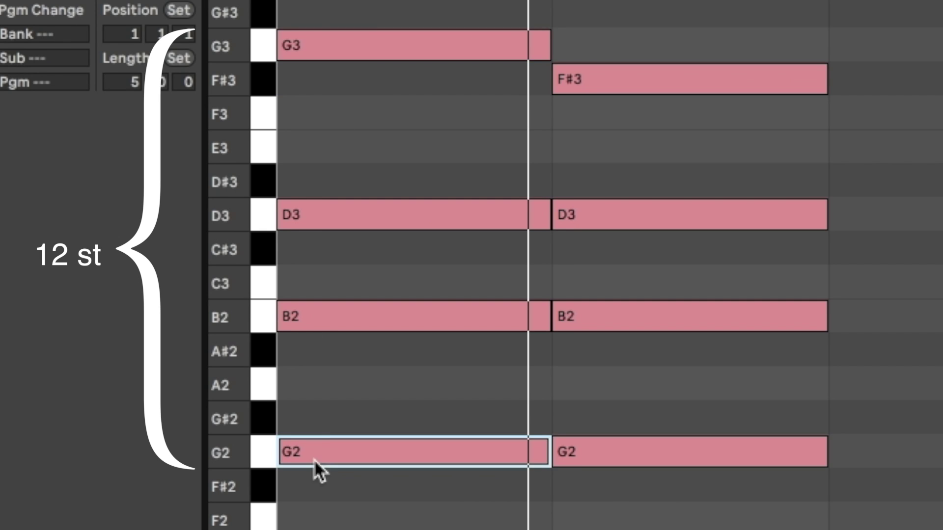
click(345, 52)
key(Down)
click(345, 52)
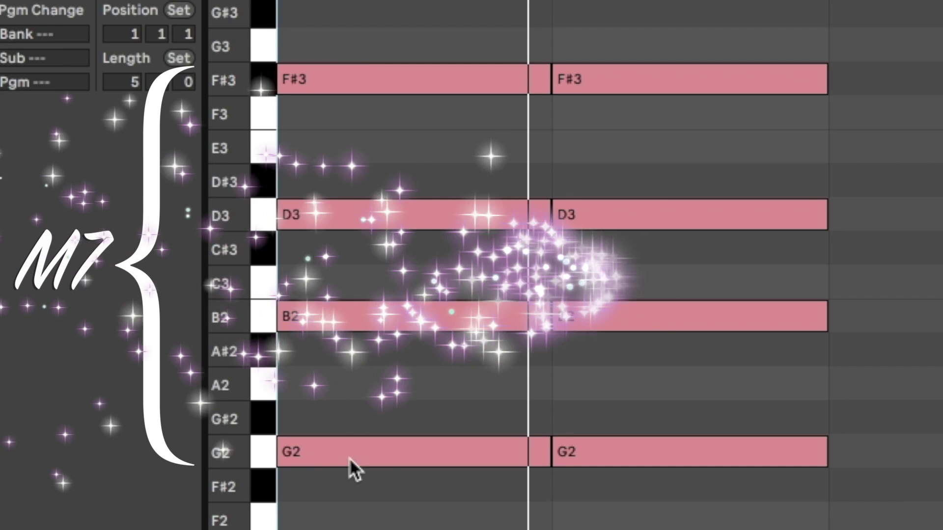
click(335, 454)
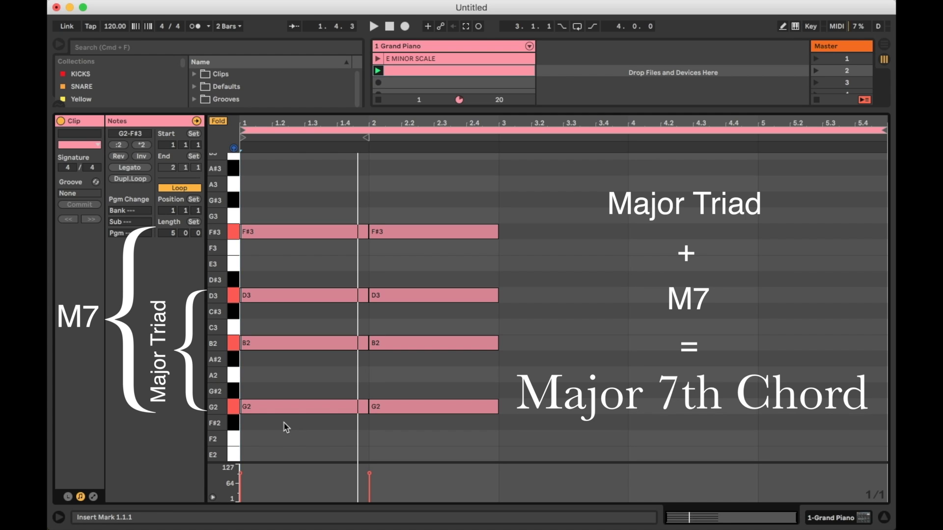
Lower the top note of the second chord by one semitone to F3 and play back the two chords.
click(422, 408)
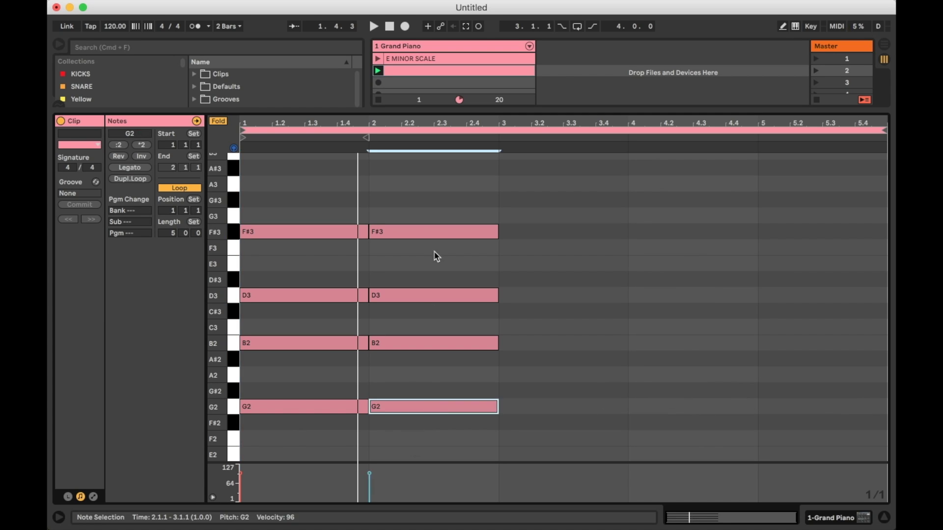
click(423, 235)
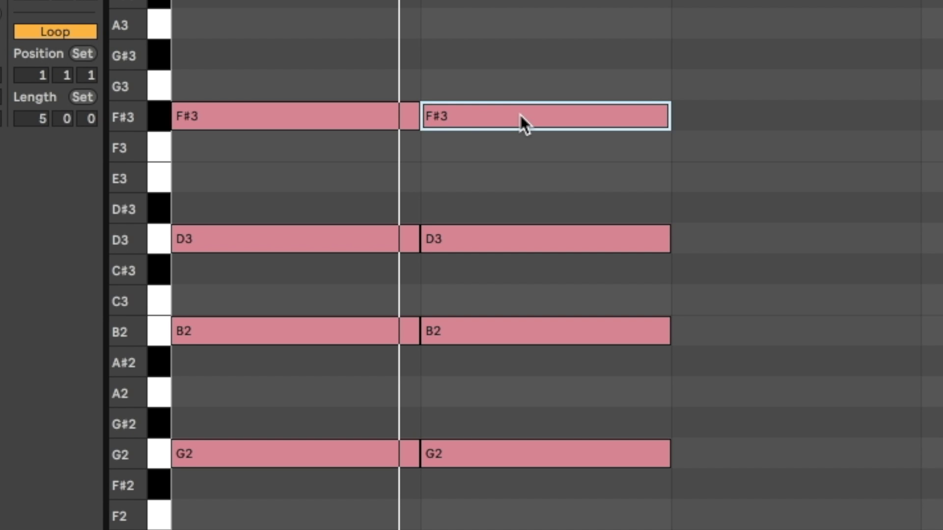
key(Down)
click(375, 201)
key(space)
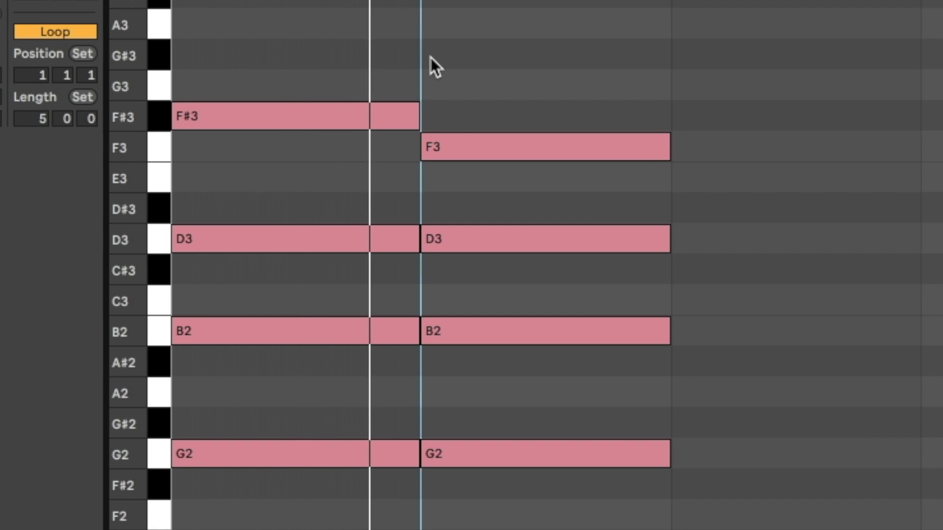
key(space)
key(shift+Right)
key(Right)
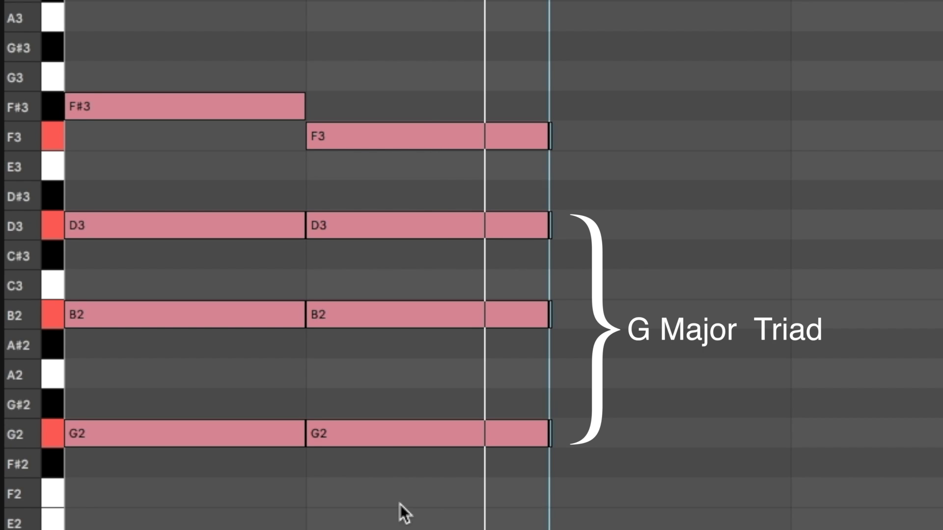
Examine the second chord's interval from G2 to F3 and the triad formed by its lower three notes.
click(391, 436)
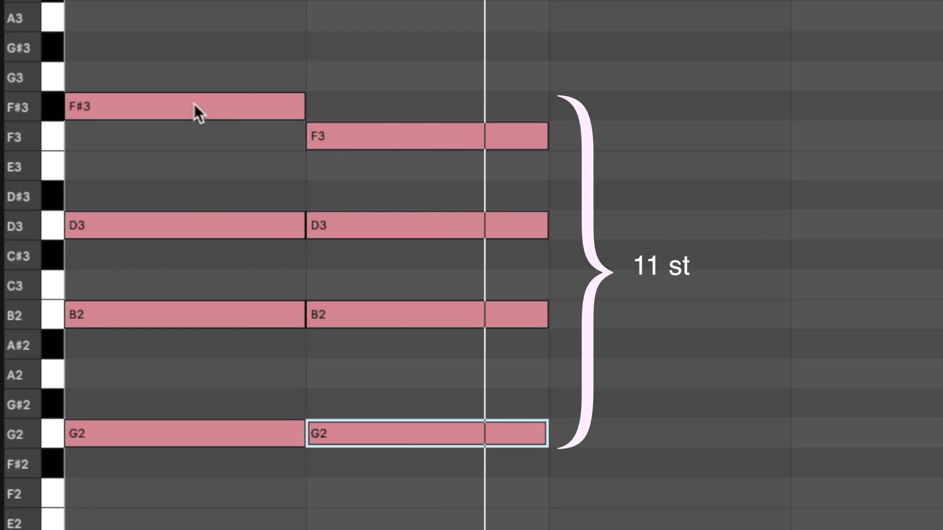
click(389, 133)
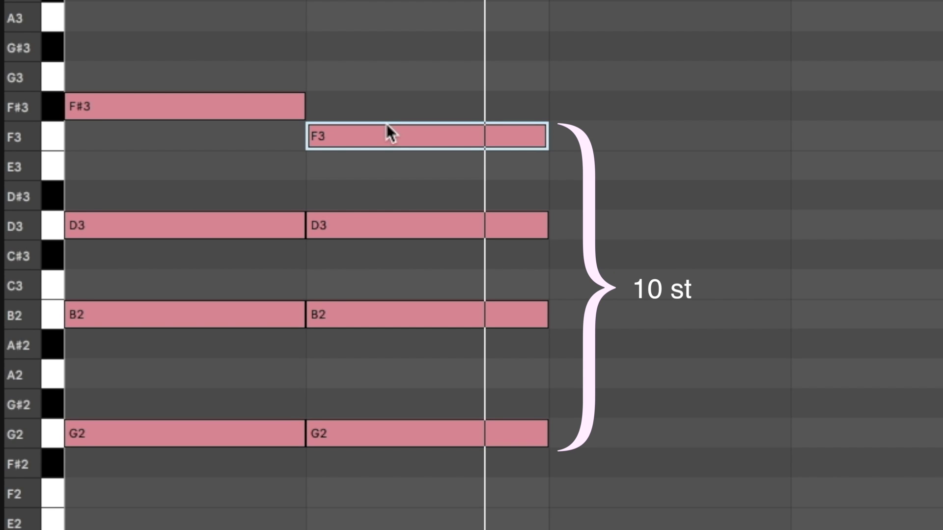
click(385, 437)
click(442, 128)
click(549, 474)
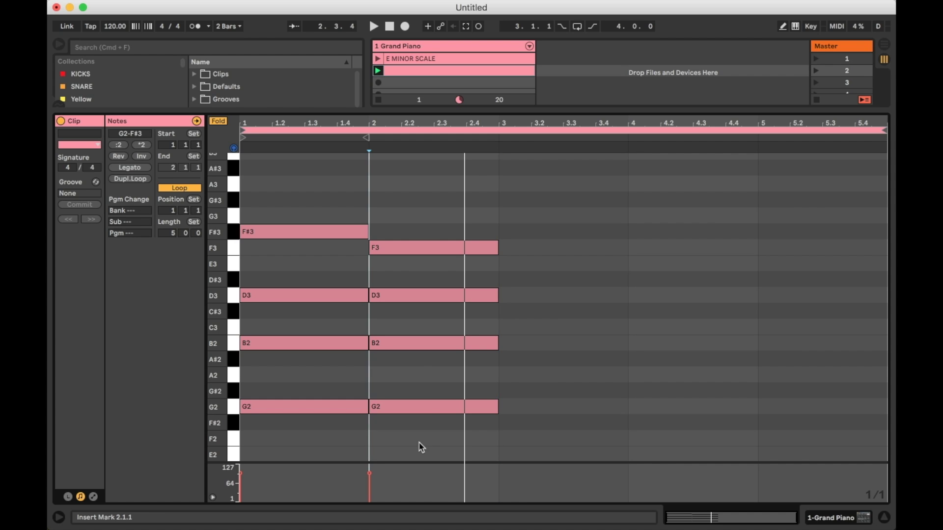
drag(419, 444, 434, 275)
click(434, 277)
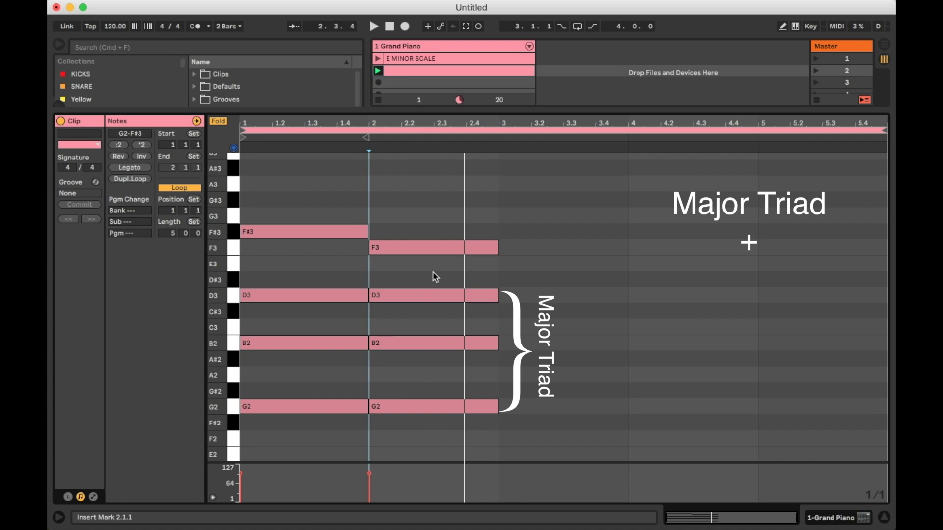
click(441, 253)
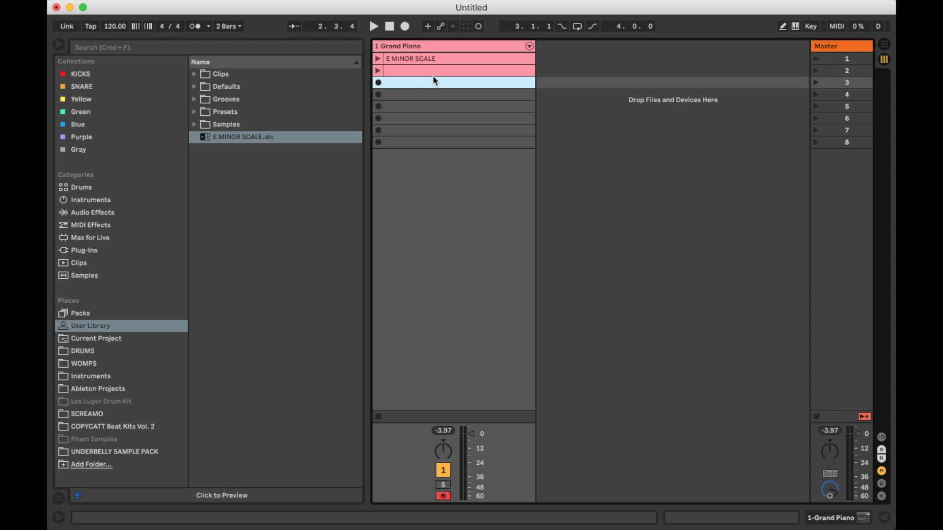
Add the saved E MINOR SCALE clip to the third slot and paste the first clip's F#2–E3 chord from 1.2 at its start.
drag(237, 139, 450, 87)
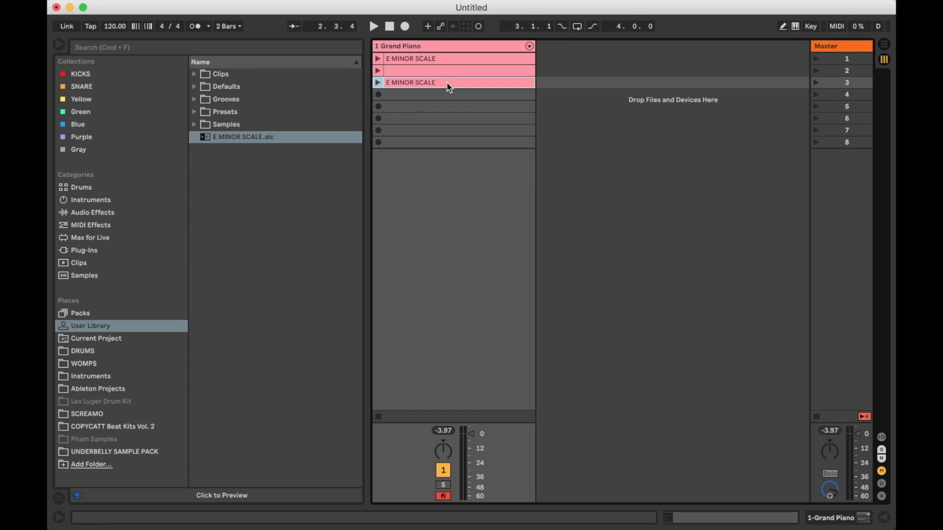
double_click(429, 63)
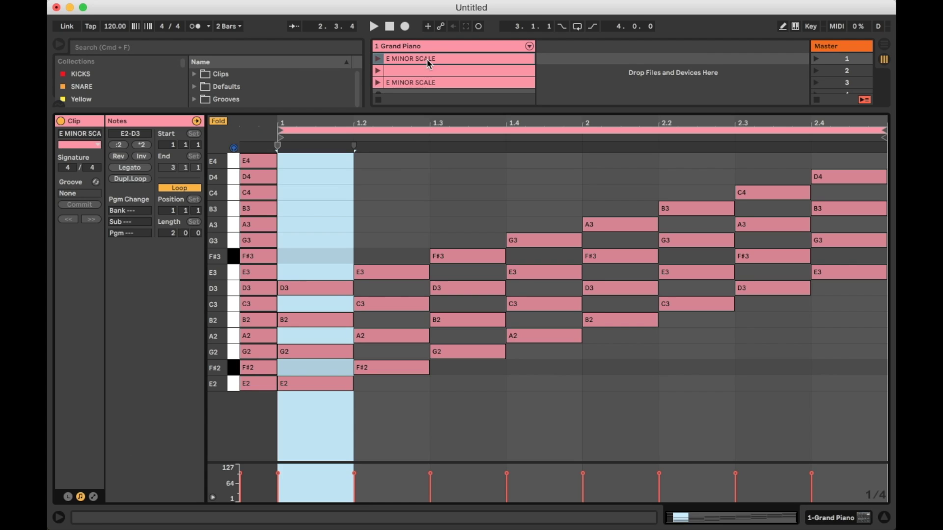
click(350, 211)
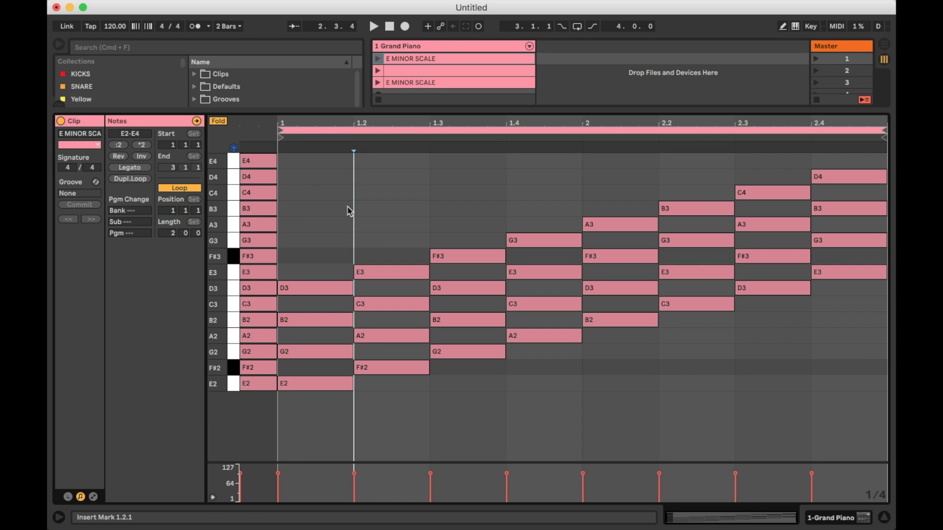
drag(391, 238, 362, 385)
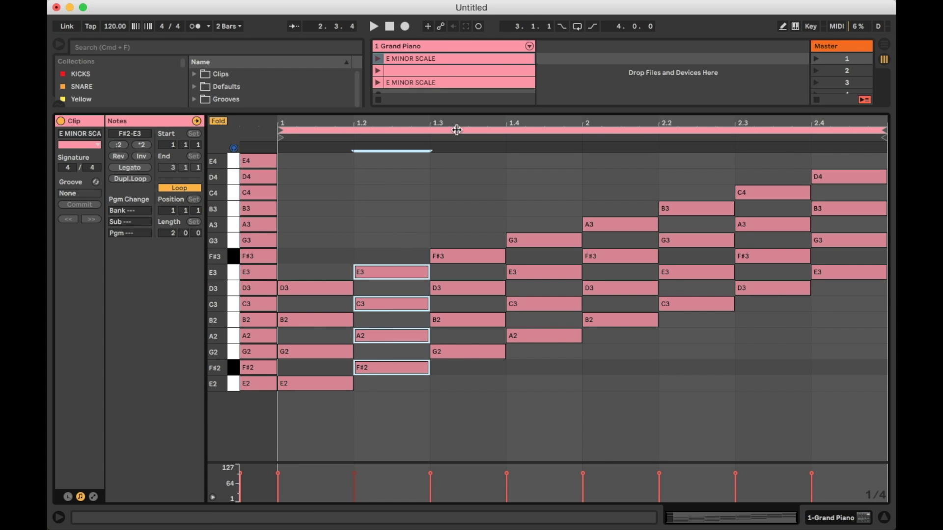
click(425, 70)
click(412, 84)
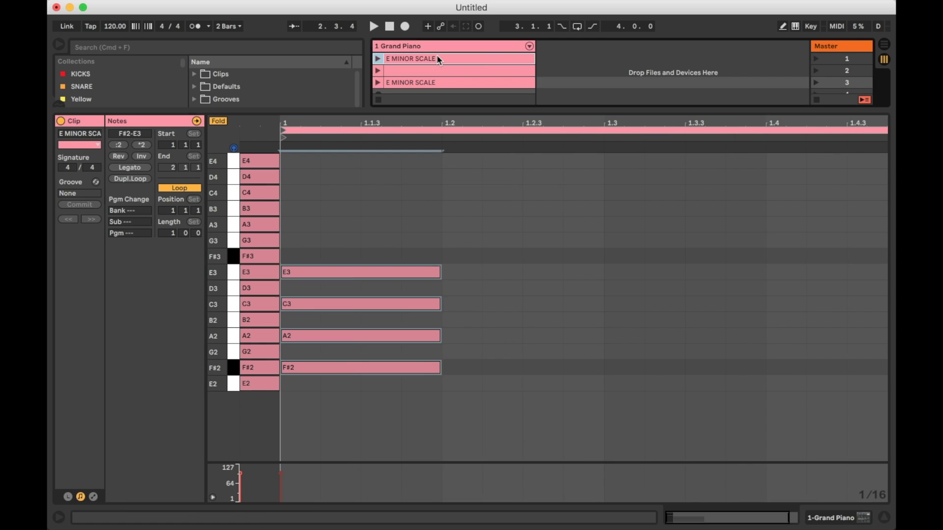
Copy the B2–A3 chord at bar 2 of the first clip into the third-slot clip at 1.2.
click(438, 59)
click(600, 195)
scroll(442, 98, down, 1)
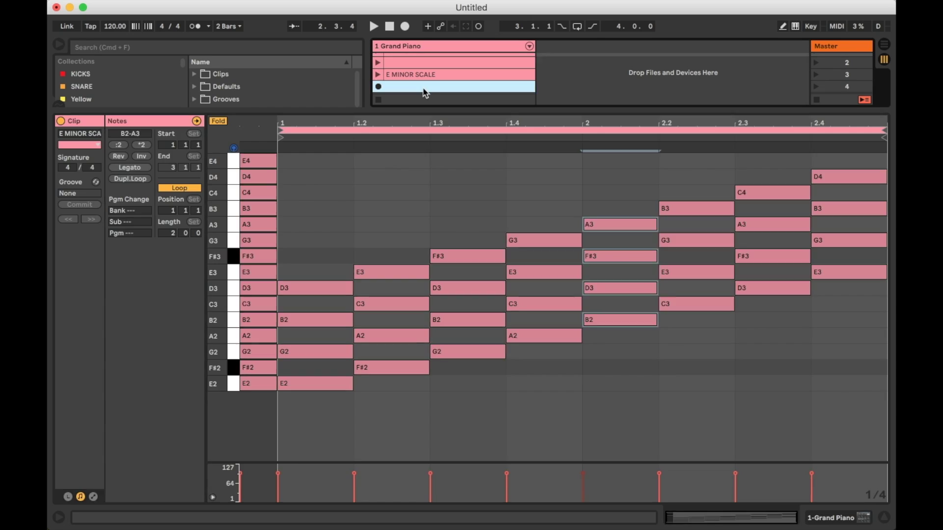
click(424, 87)
click(412, 74)
Copy the first clip's E2–D3 chord into the third-slot clip at 1.3 and extend its notes to the bar's end with Legato.
click(435, 54)
scroll(433, 59, up, 1)
click(410, 59)
click(411, 70)
click(334, 228)
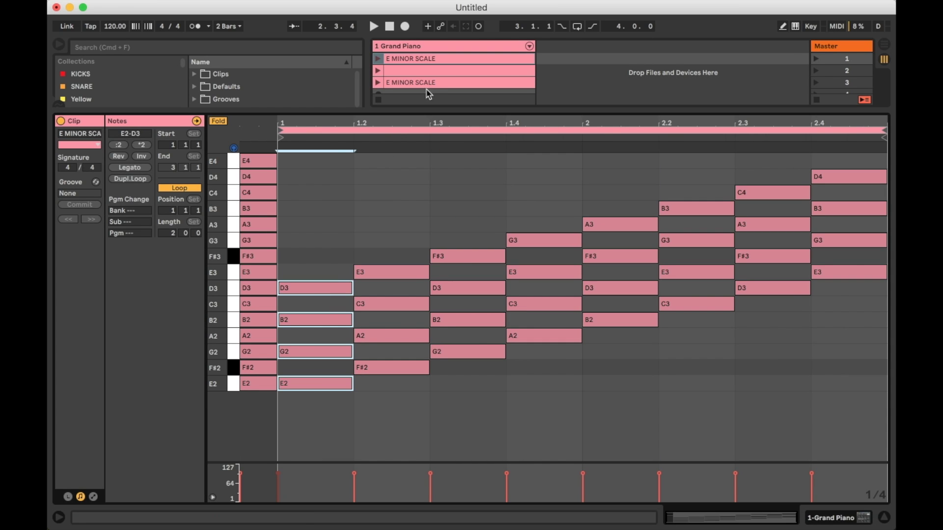
click(442, 84)
click(611, 179)
key(super+v)
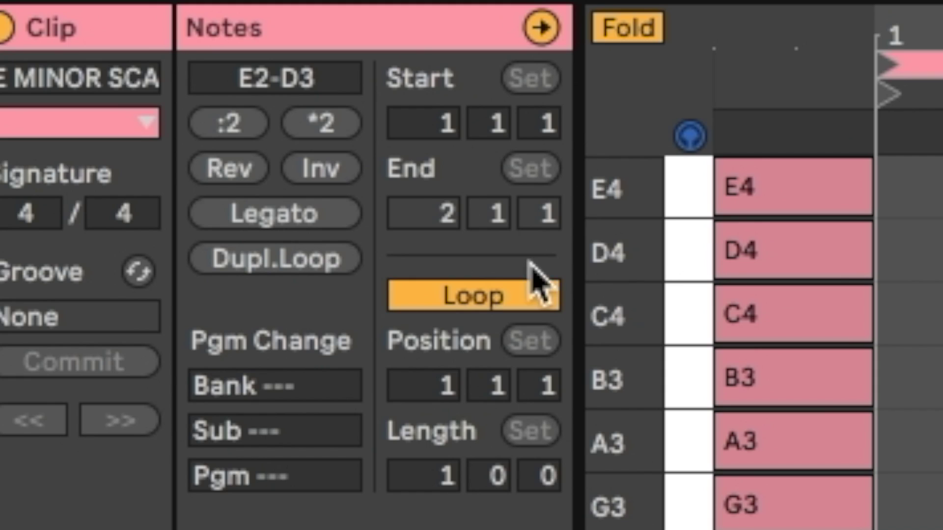
click(252, 221)
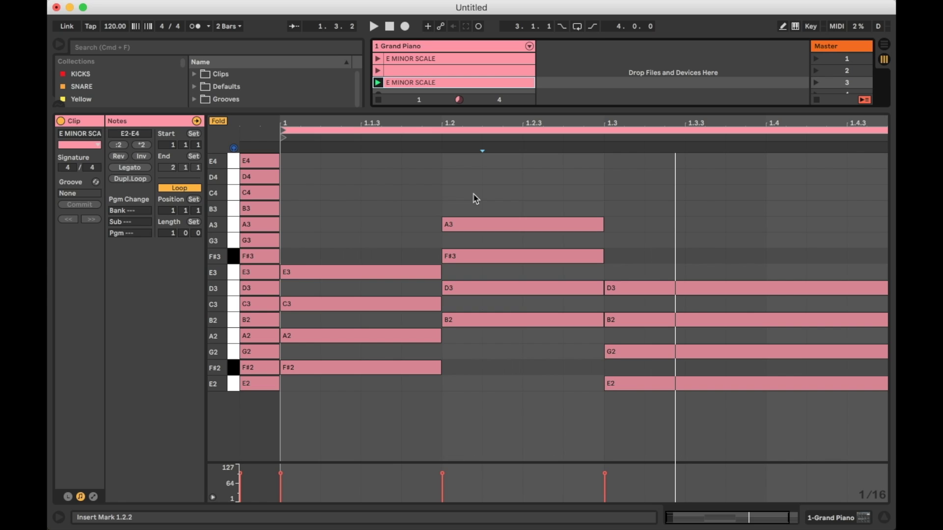
Stretch the whole chord progression to double length so it spans two bars, and play it back.
click(389, 168)
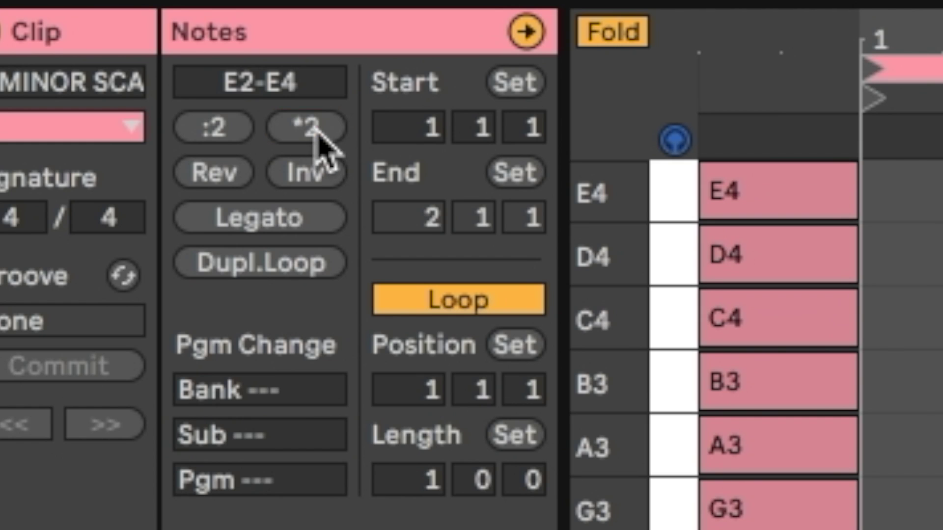
click(142, 144)
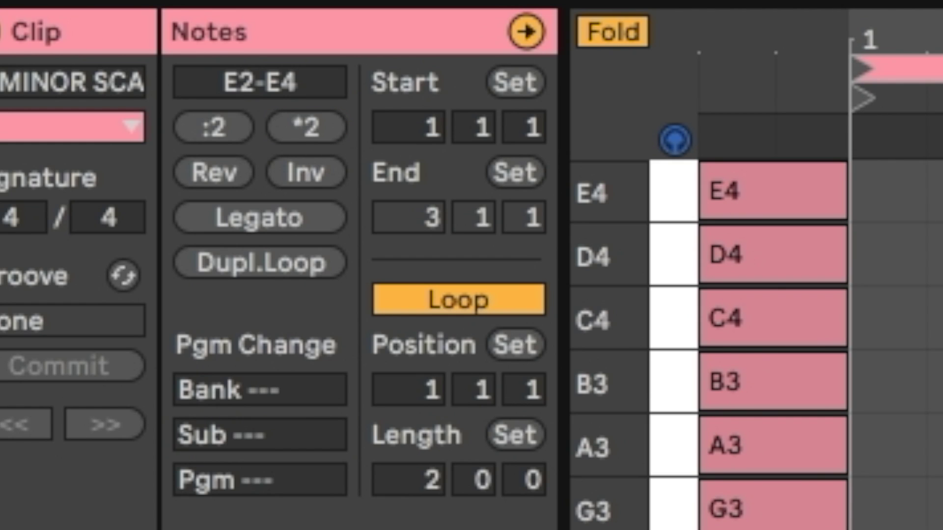
key(space)
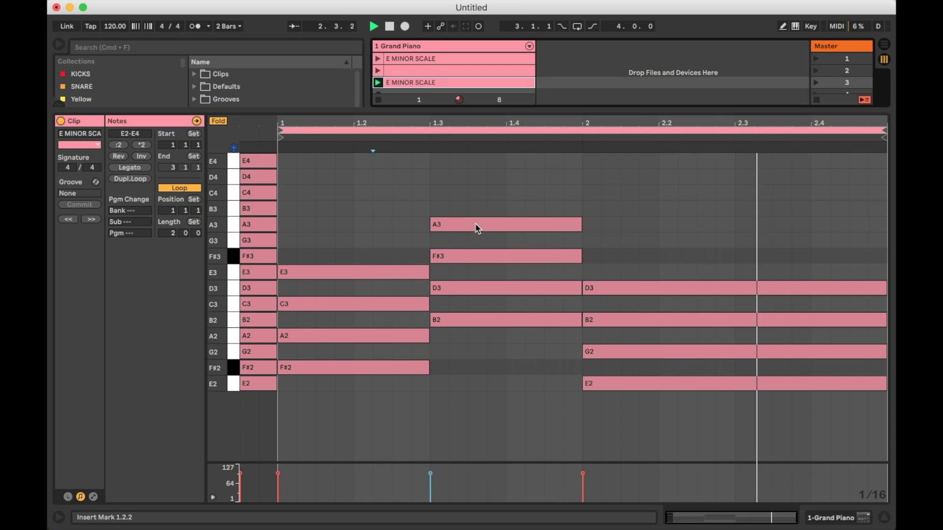
key(space)
Set the grid to 1/2 and add a half-note G3 at the clip start, on top of the F#2–A2–C3–E3 chord.
click(393, 222)
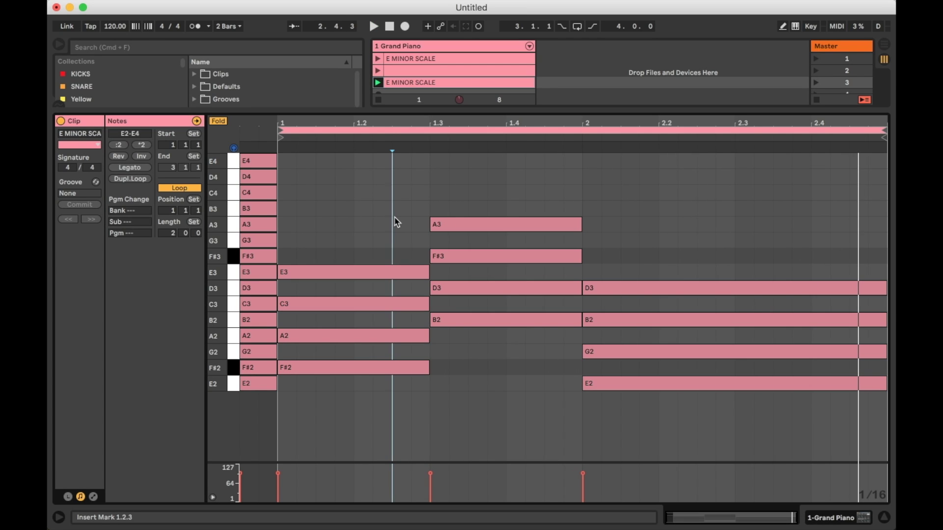
key(super+2)
key(super+2)
key(super+2)
drag(326, 246, 327, 451)
click(331, 261)
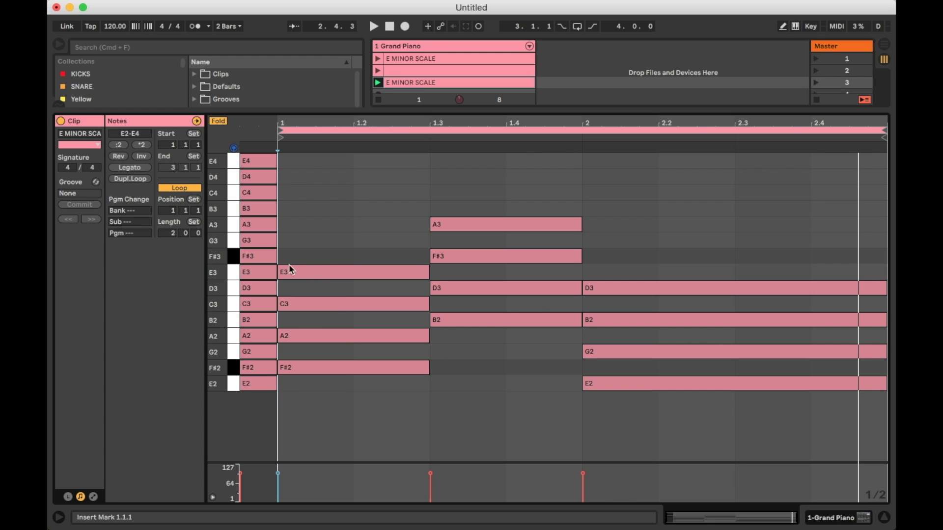
click(297, 274)
drag(297, 273, 259, 280)
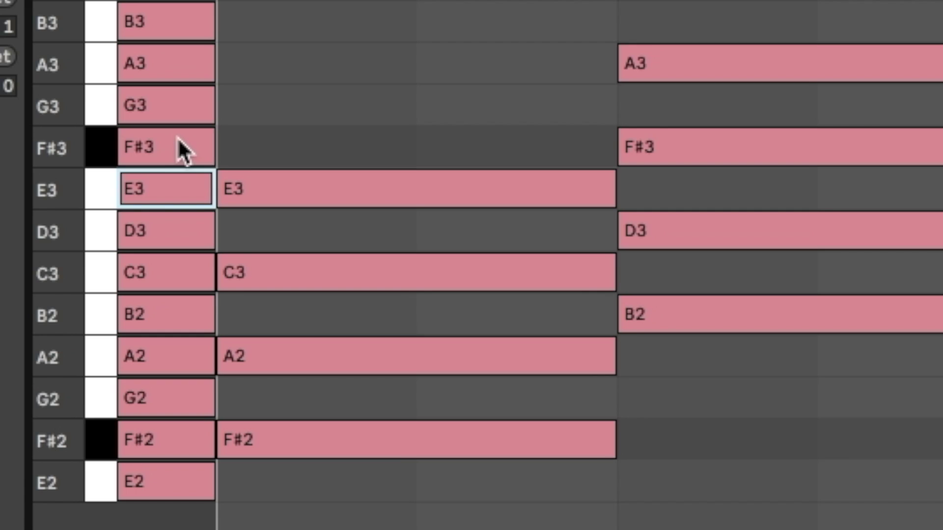
click(263, 254)
double_click(298, 244)
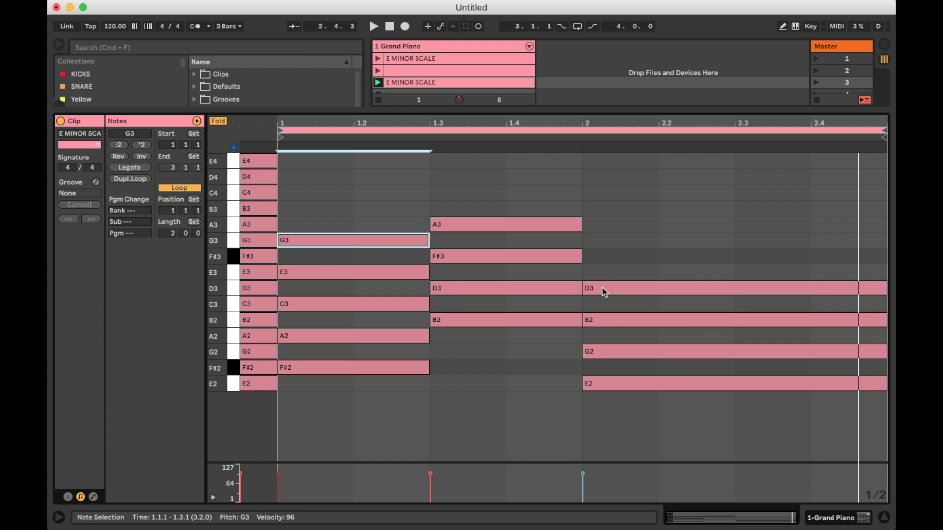
Add an F#3 on top of the E2–D3 chord at bar 2, extend it across the whole bar, and play the progression.
click(605, 292)
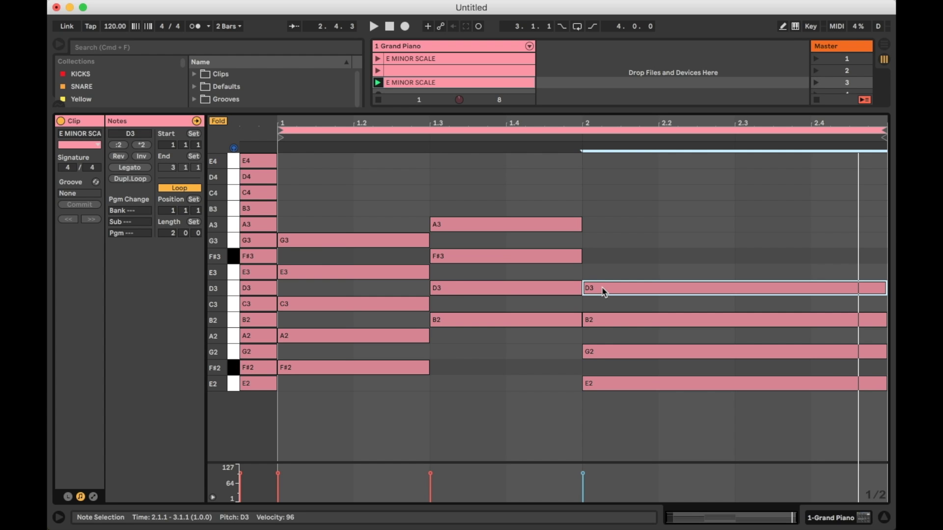
click(596, 275)
double_click(596, 255)
drag(595, 256, 879, 255)
click(789, 206)
key(space)
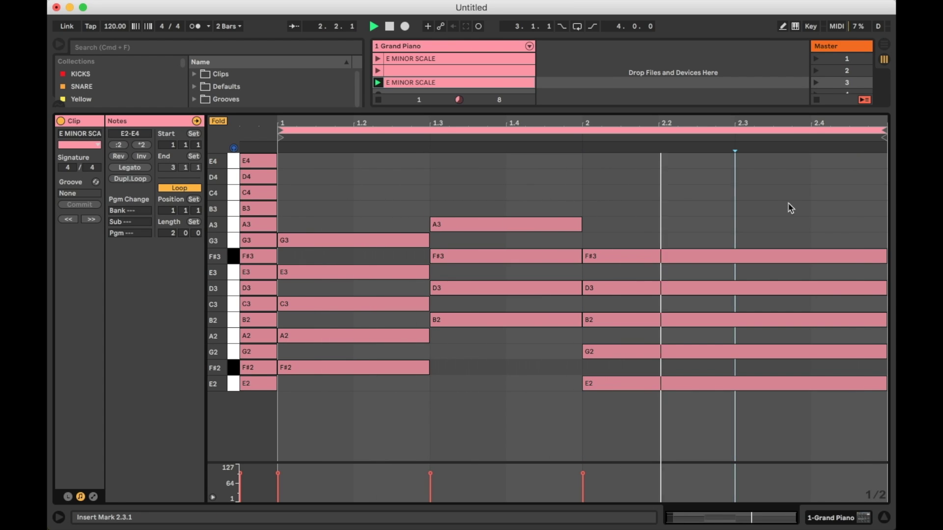
key(space)
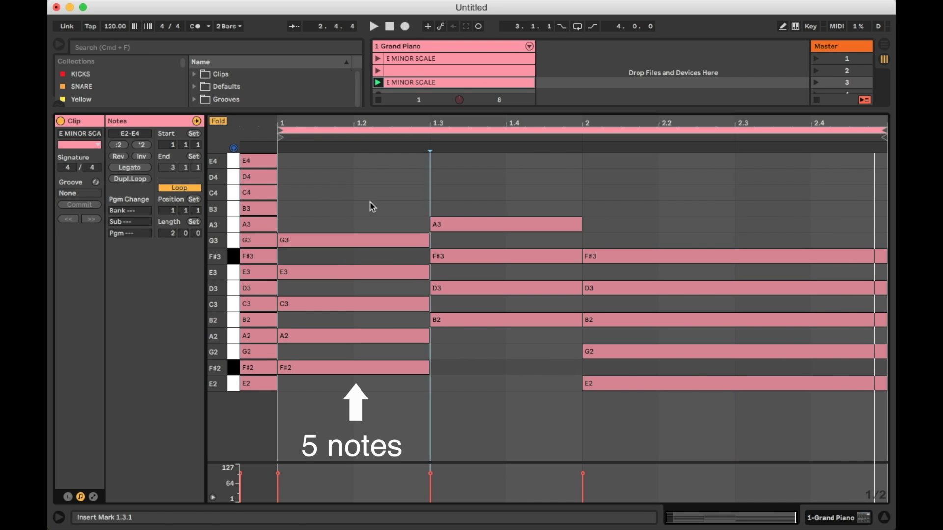
Highlight the first and second chords in turn to compare how many notes each contains.
drag(373, 206, 344, 376)
click(652, 223)
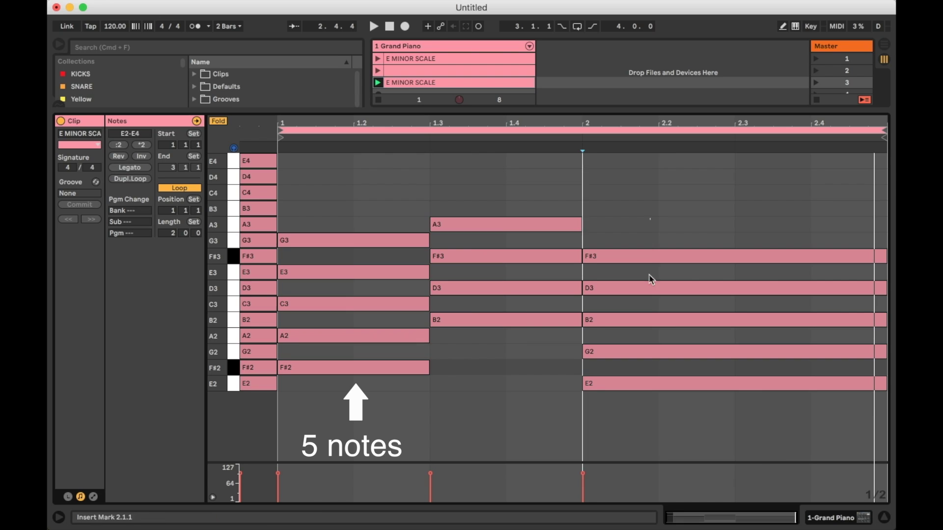
drag(512, 379, 506, 198)
click(507, 198)
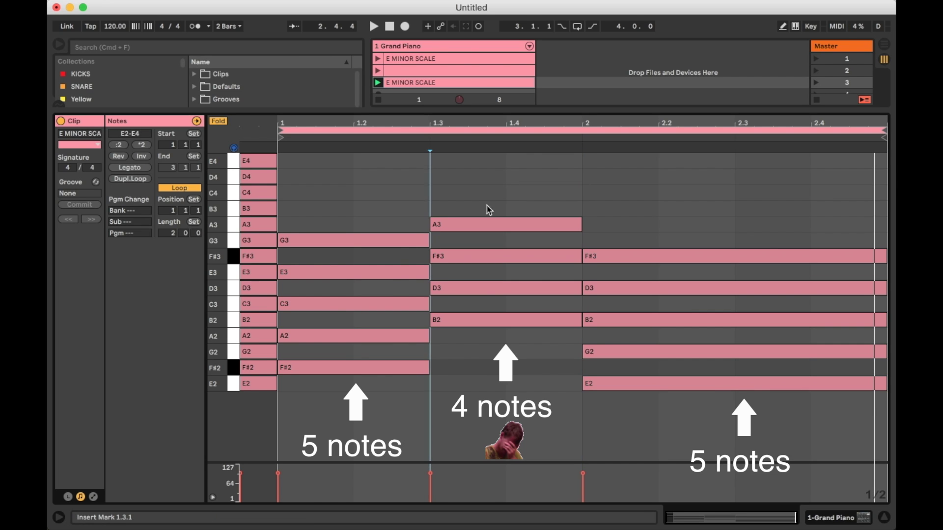
Delete C3 from the first chord and B2 from the bar 2 chord, and launch the third-slot clip.
double_click(302, 311)
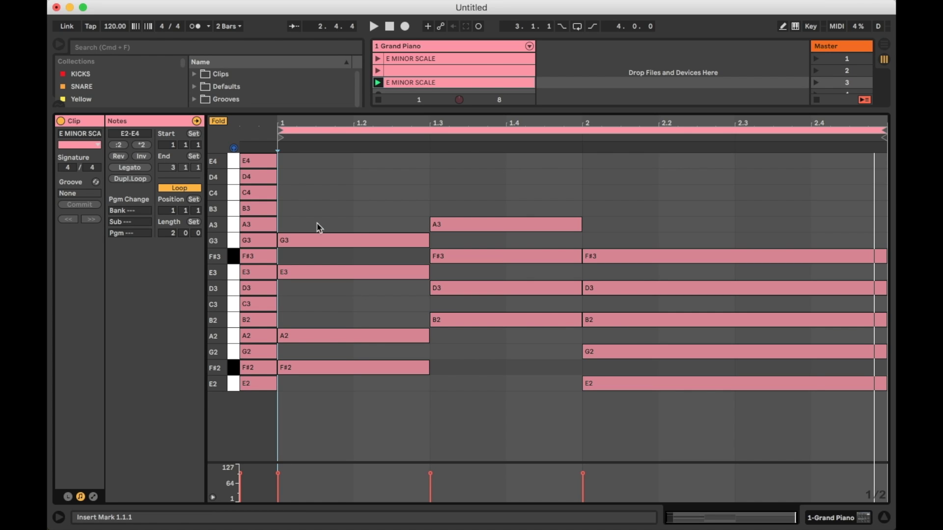
double_click(630, 328)
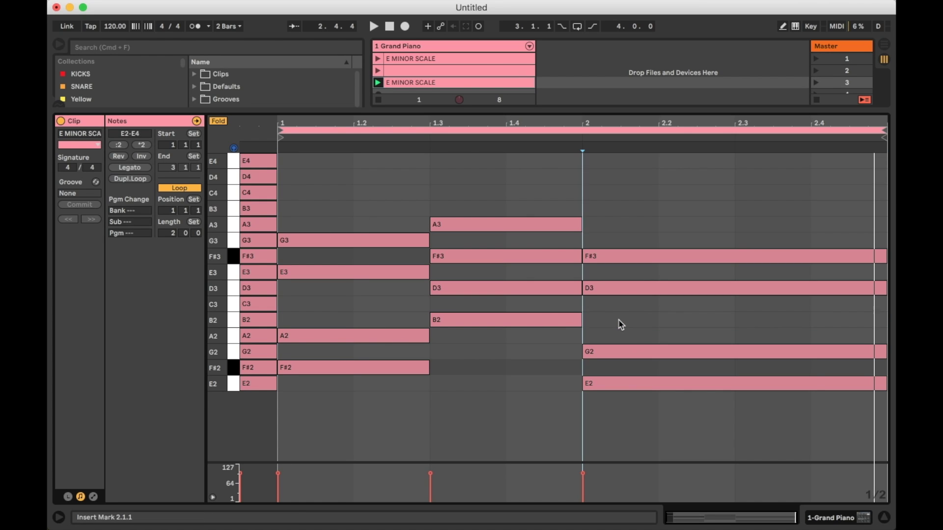
click(378, 83)
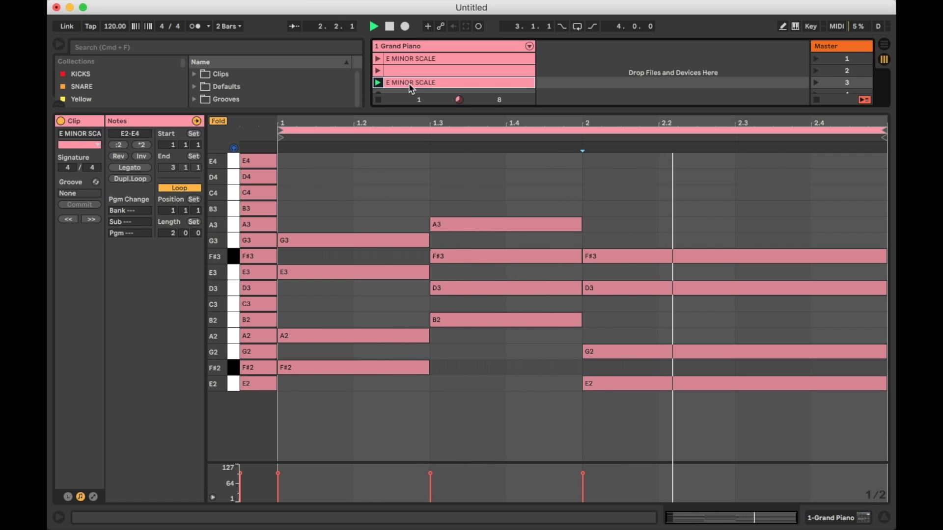
Turn off Fold and examine the intervals of the B2–D3–F#3–A3 chord at 1.3, from its triad up to its seventh.
drag(481, 172, 510, 346)
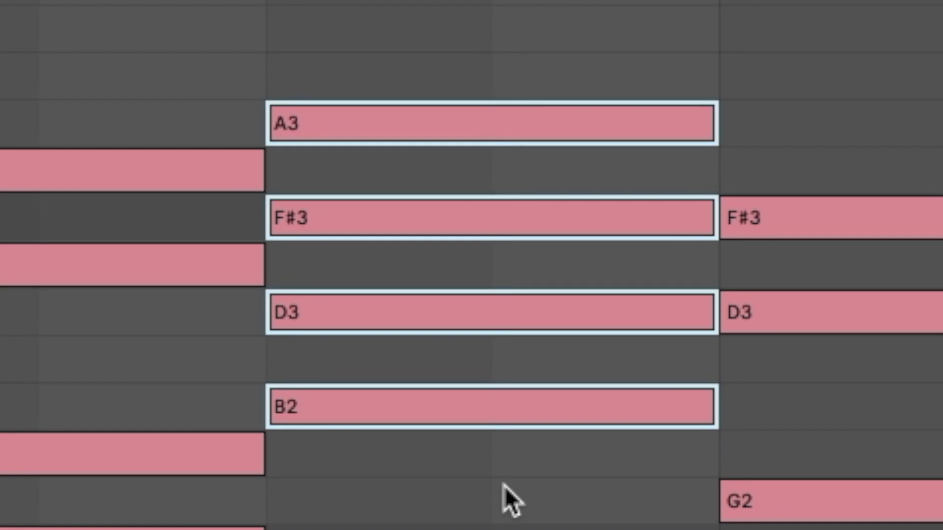
click(505, 487)
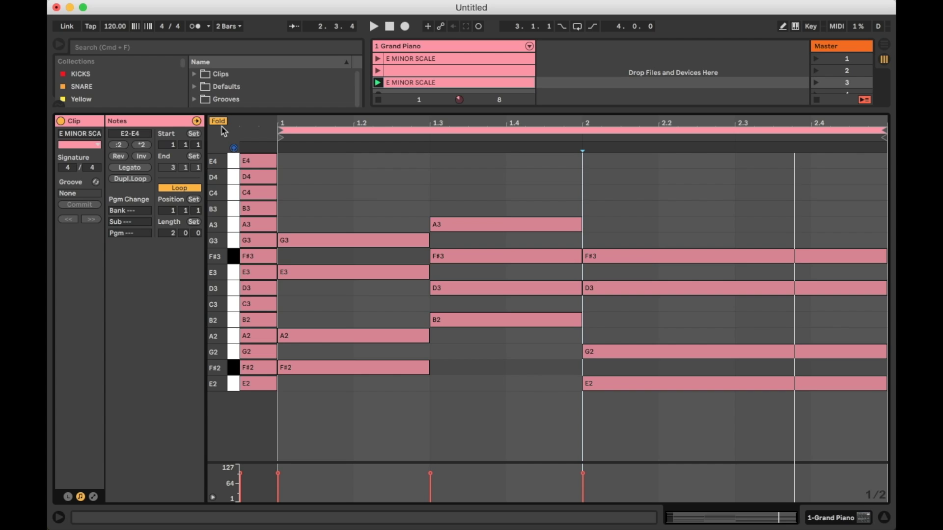
click(219, 123)
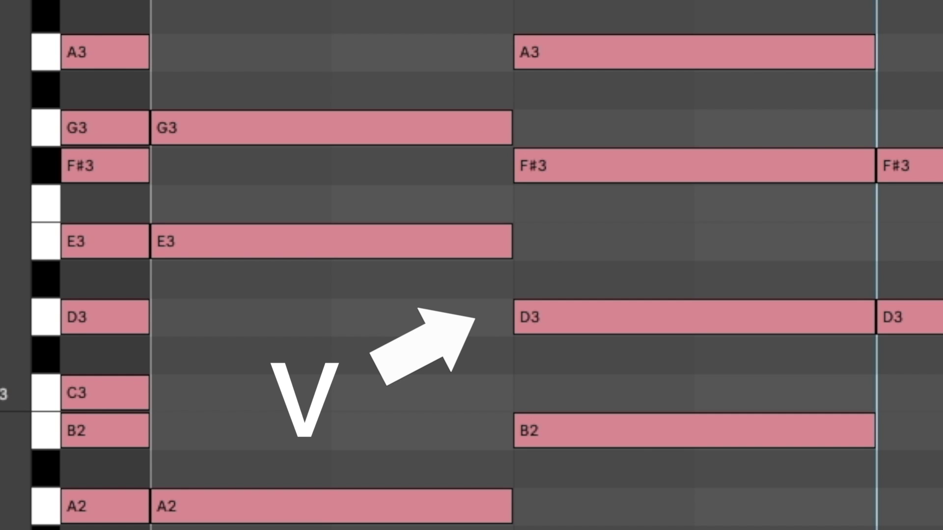
drag(644, 528, 651, 143)
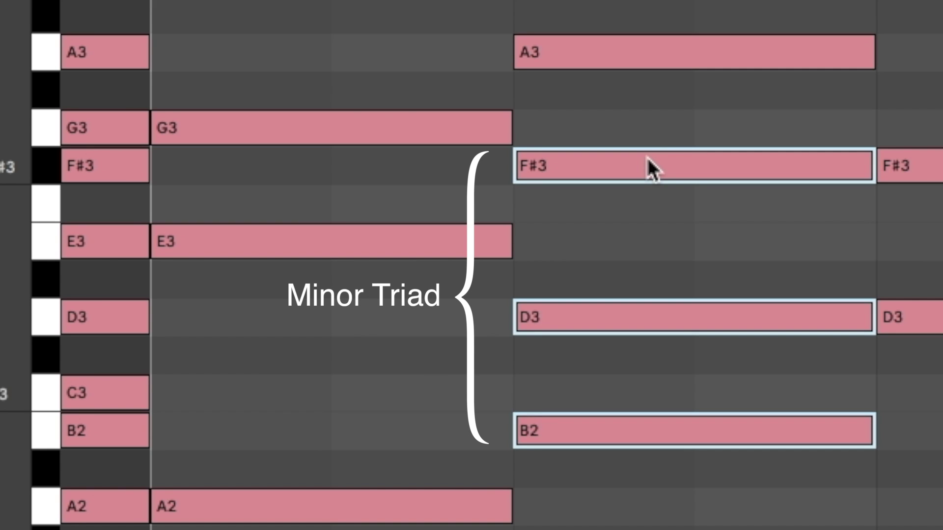
click(647, 158)
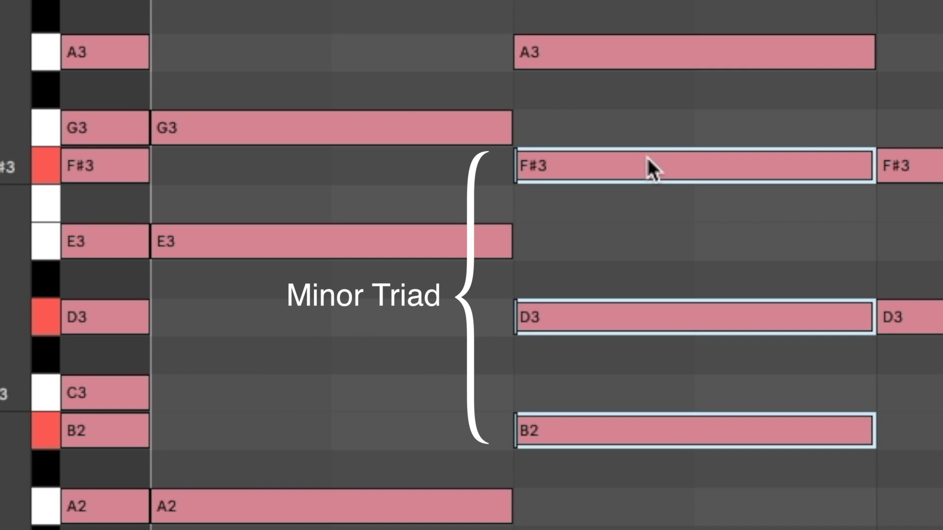
click(600, 318)
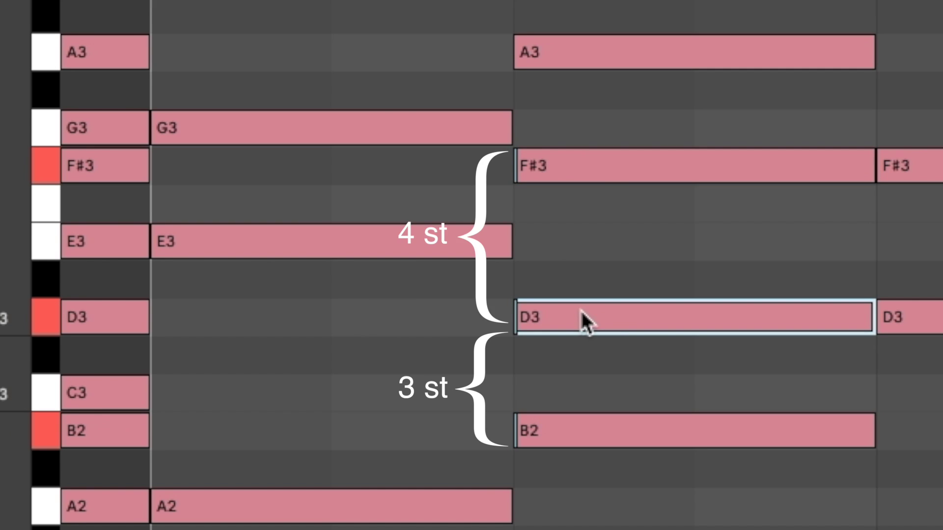
click(609, 168)
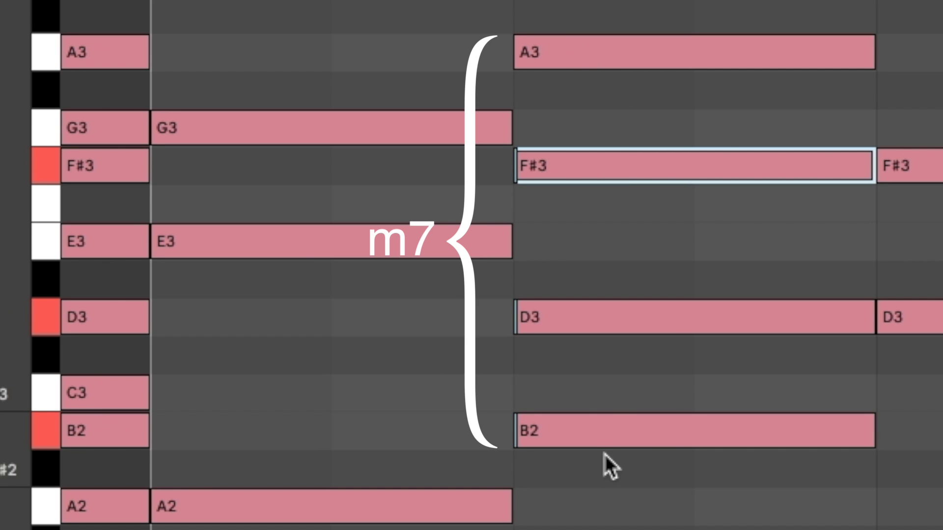
click(585, 433)
click(603, 54)
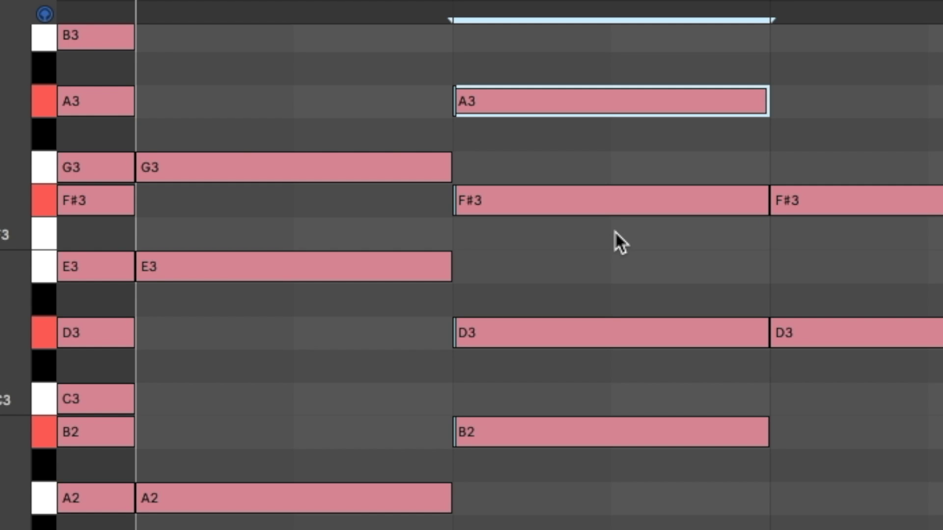
Raise the D3 in the chord at 1.3 by a semitone to D#3 for a dominant seventh, and play the progression.
click(548, 338)
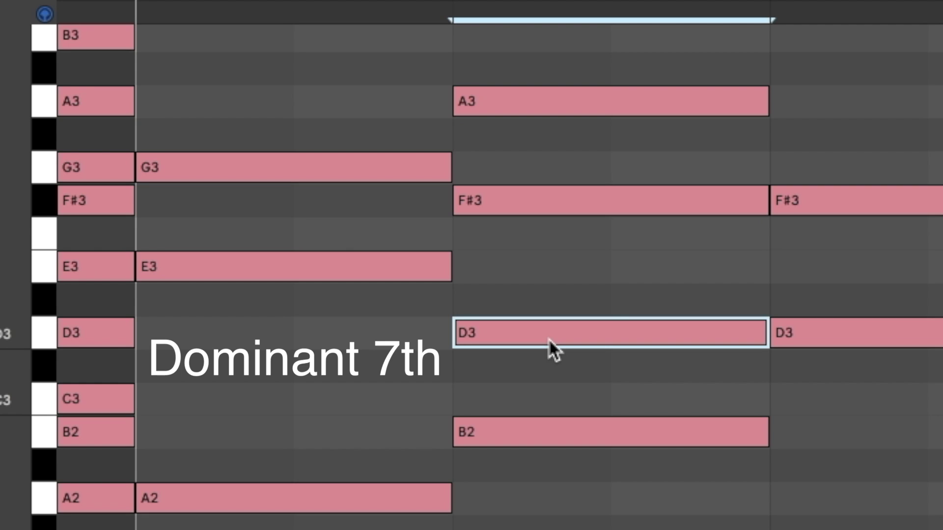
key(space)
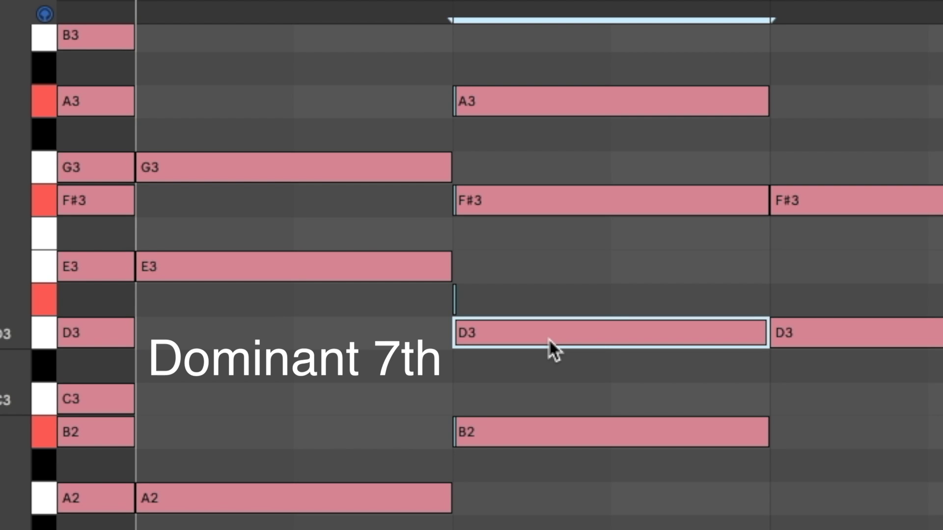
key(alt+Up)
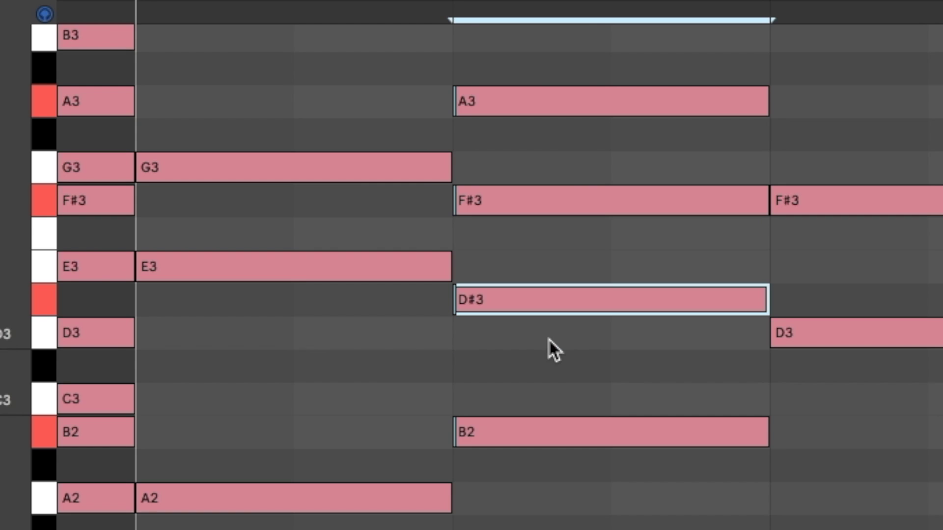
click(507, 96)
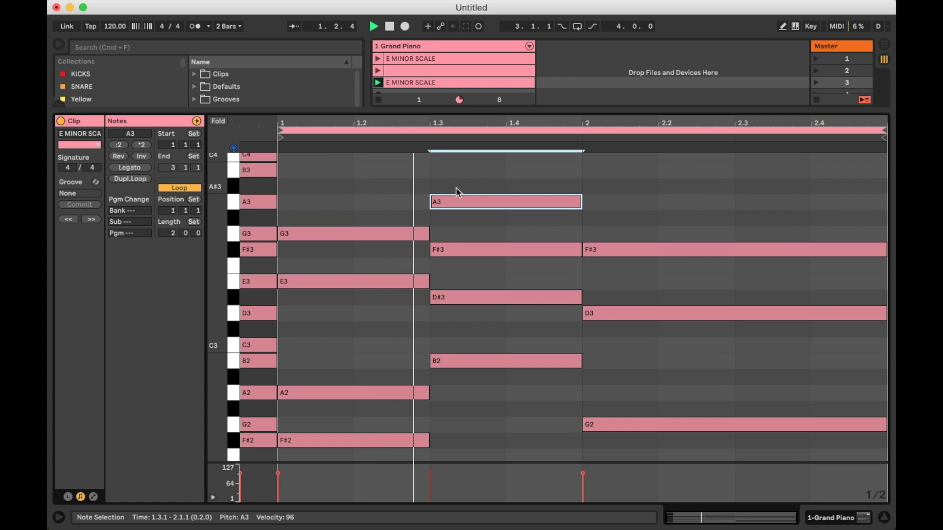
scroll(458, 192, down, 1)
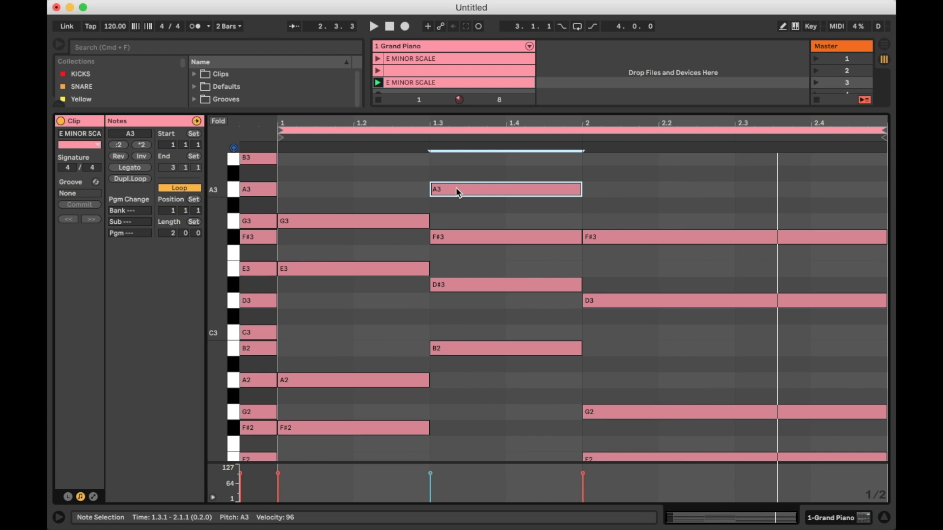
Turn Fold back on, lower the three chord roots F#2, B2 and E2 by one octave, and listen to the result.
click(220, 122)
click(410, 393)
click(385, 381)
shift+click(481, 337)
shift+click(609, 400)
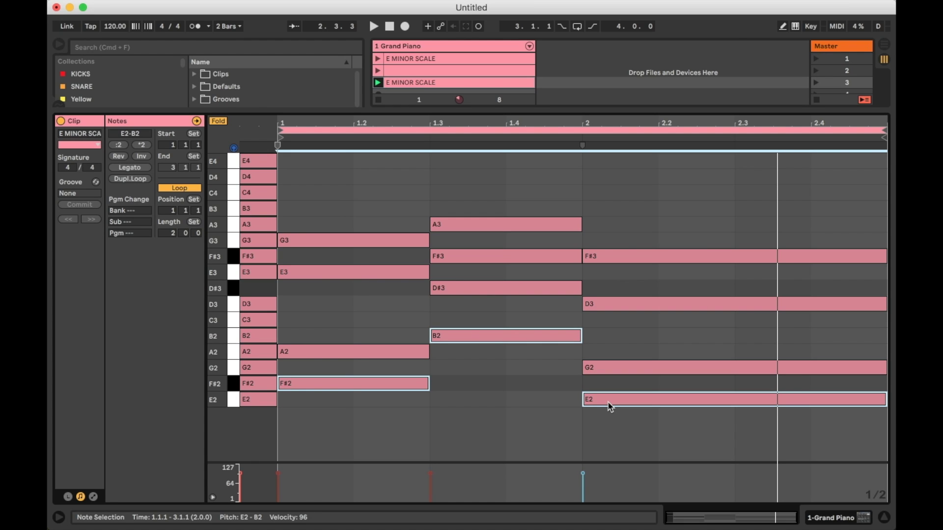
key(shift+Down)
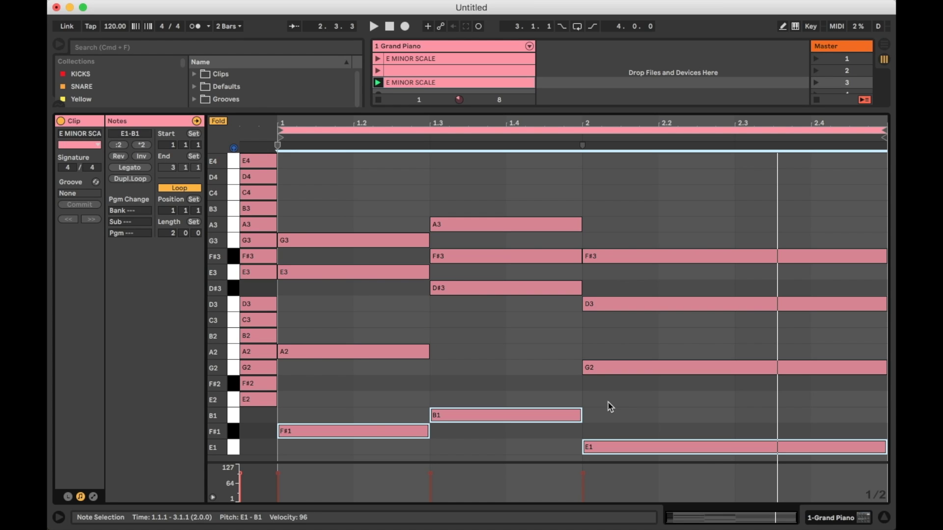
key(space)
click(611, 407)
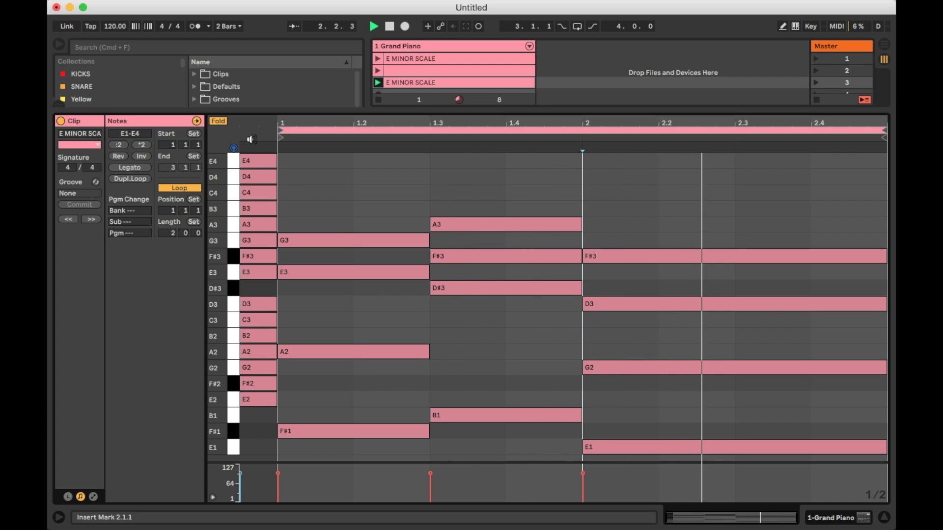
key(space)
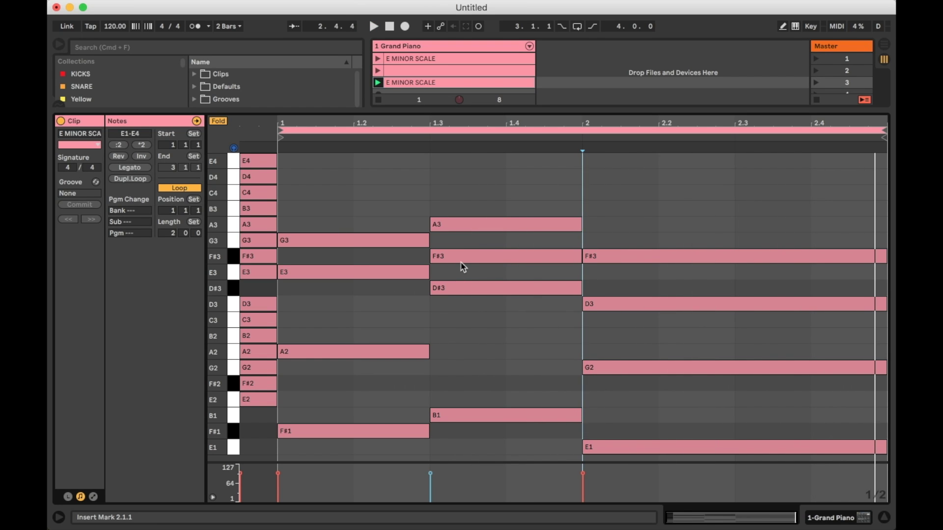
Lower the A3 in the chord at 1.3 by an octave to A2, and play the progression.
click(464, 227)
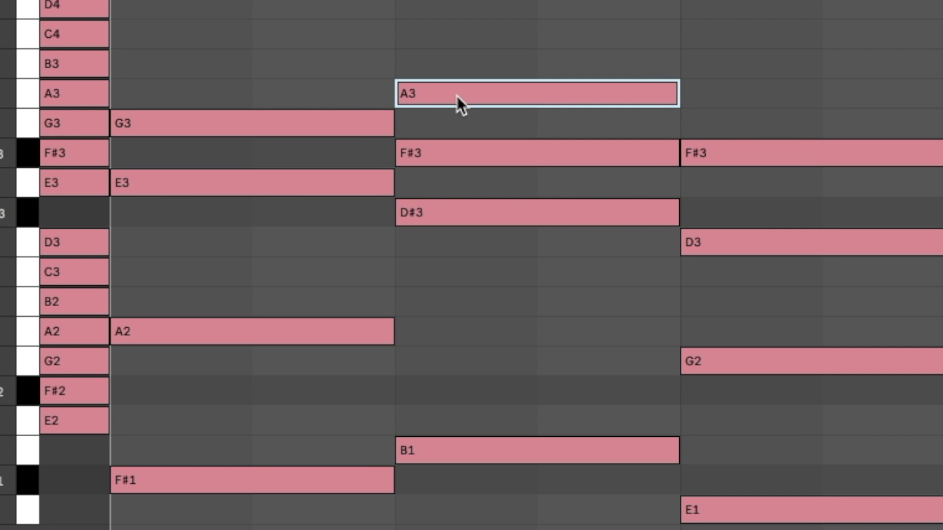
key(shift+Down)
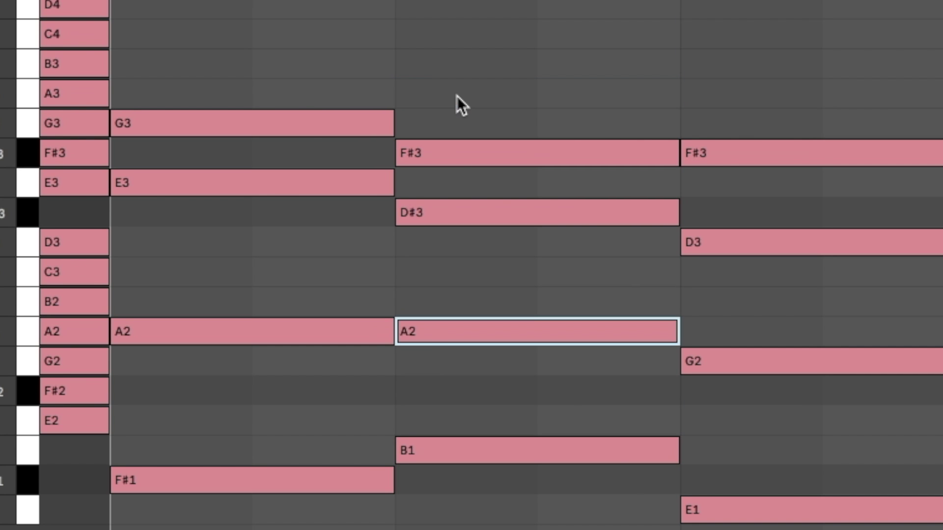
click(340, 332)
click(464, 334)
click(371, 295)
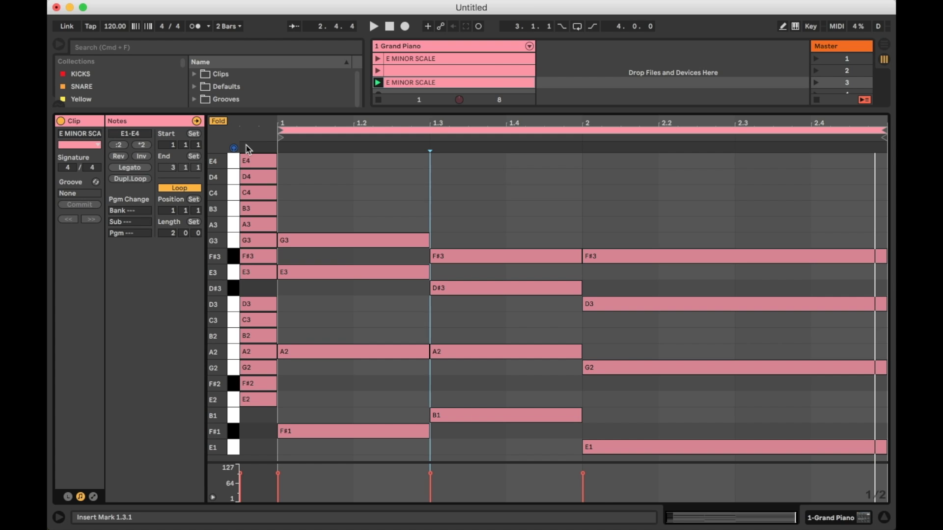
key(space)
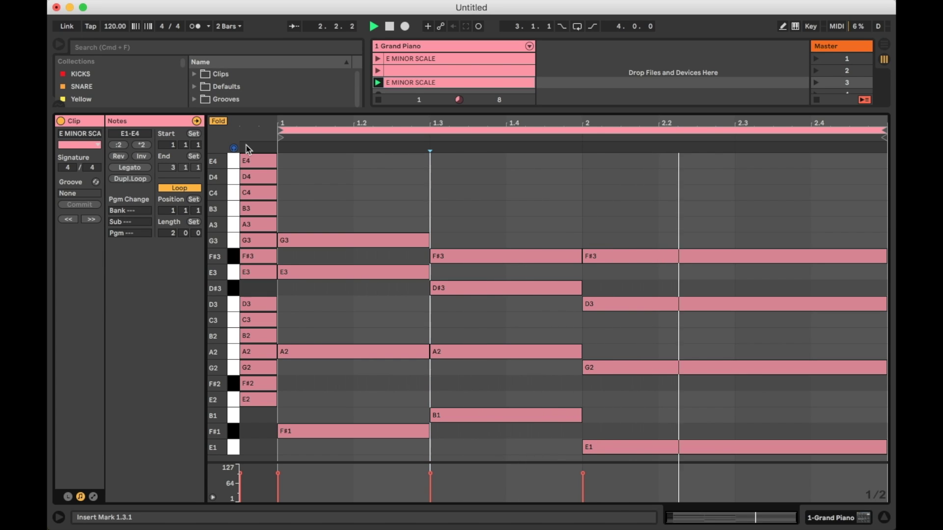
key(space)
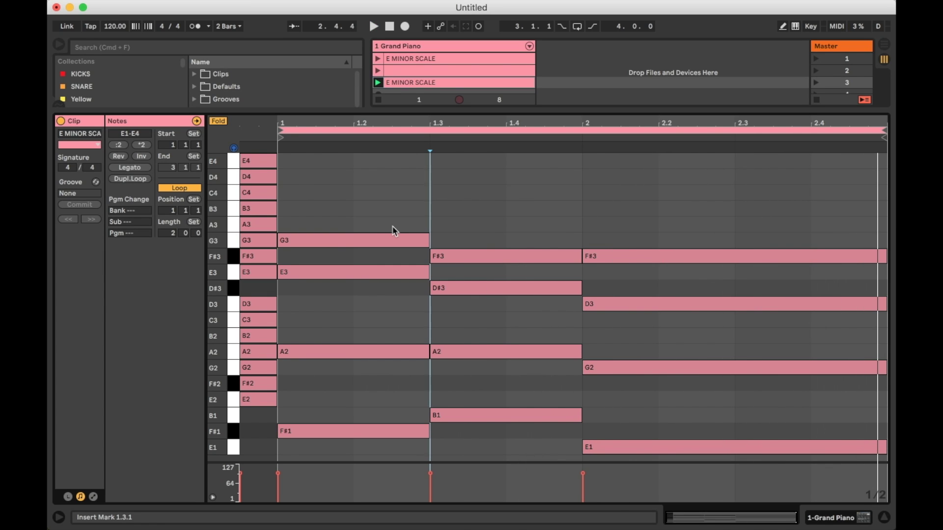
Raise the F#3 in the chord at 1.3 to G3 as a sharp fifth, and play the progression.
click(480, 263)
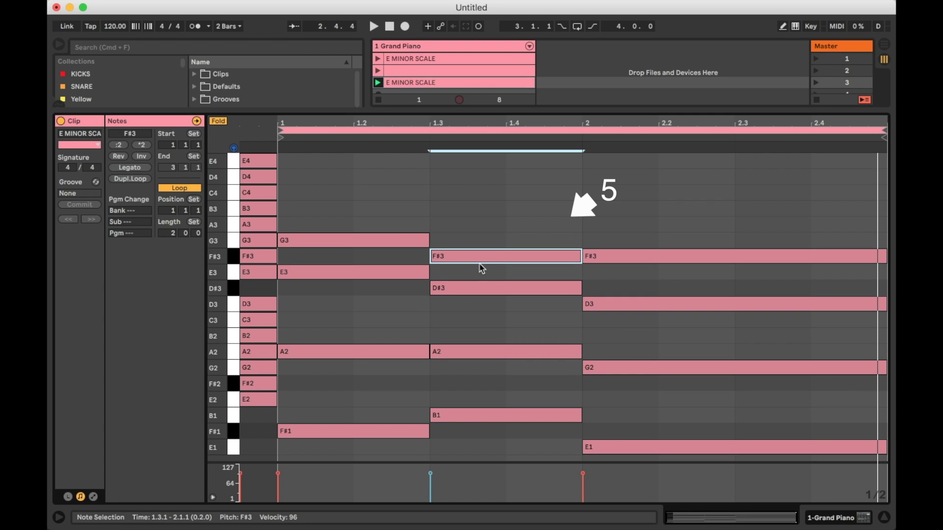
key(Up)
click(481, 268)
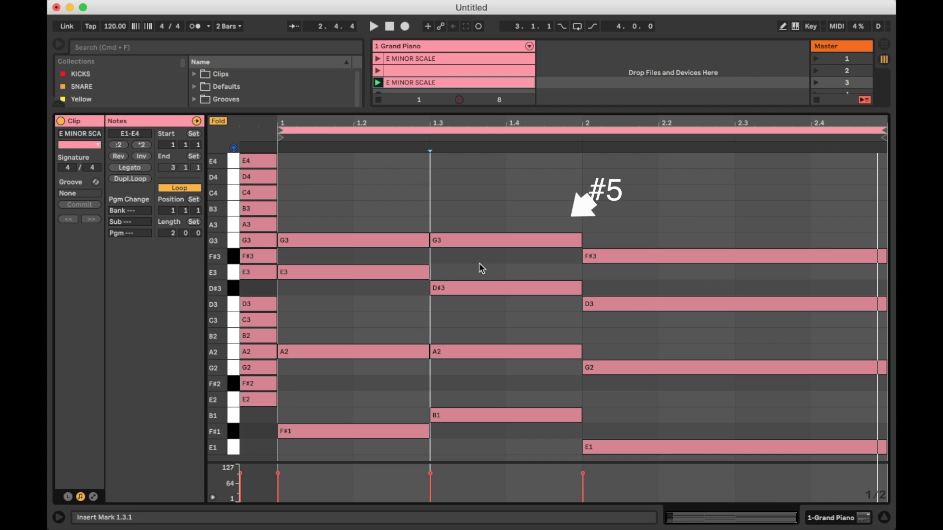
key(space)
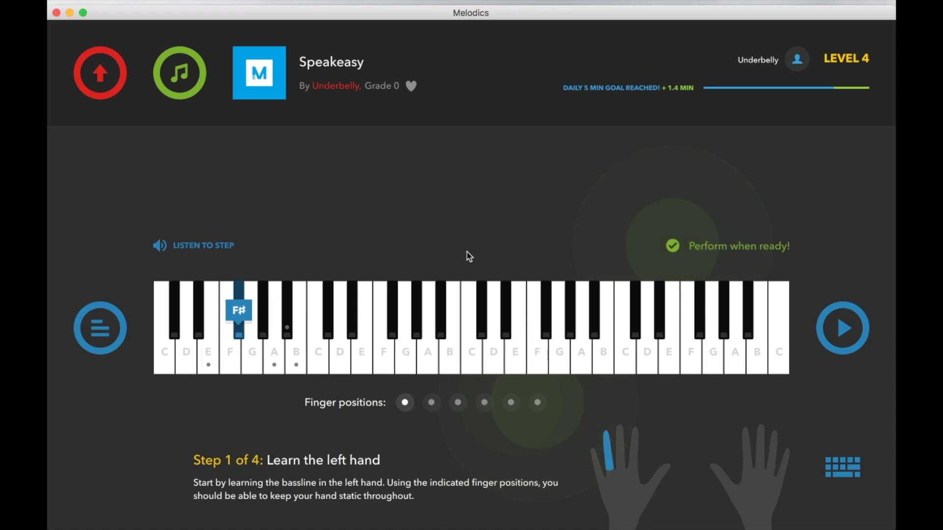
In Melodics, perform step 1 of the Speakeasy lesson, "Learn the left hand", and start the performance of the following step.
click(844, 328)
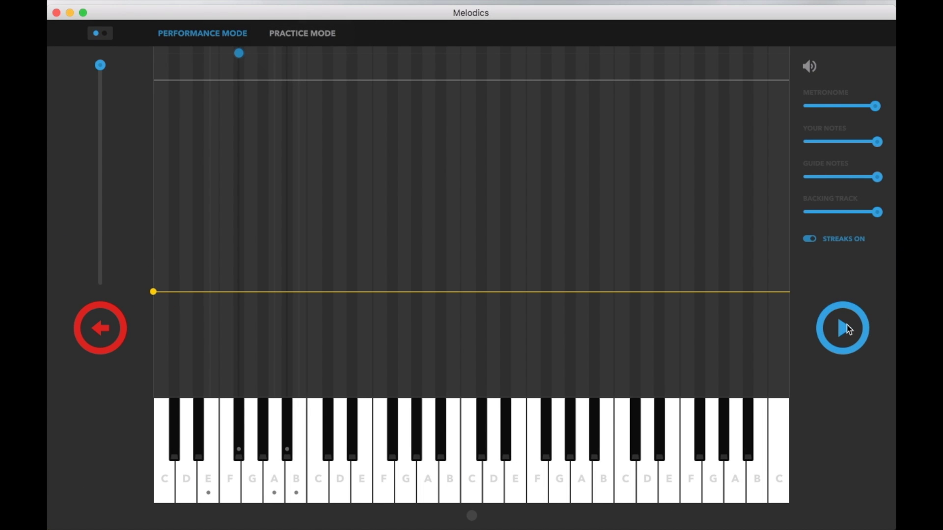
click(849, 330)
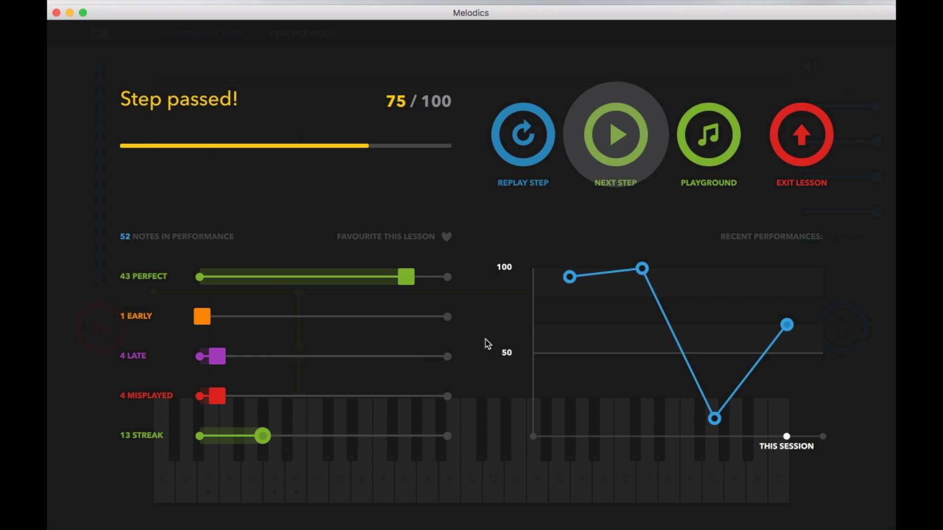
click(614, 157)
click(854, 329)
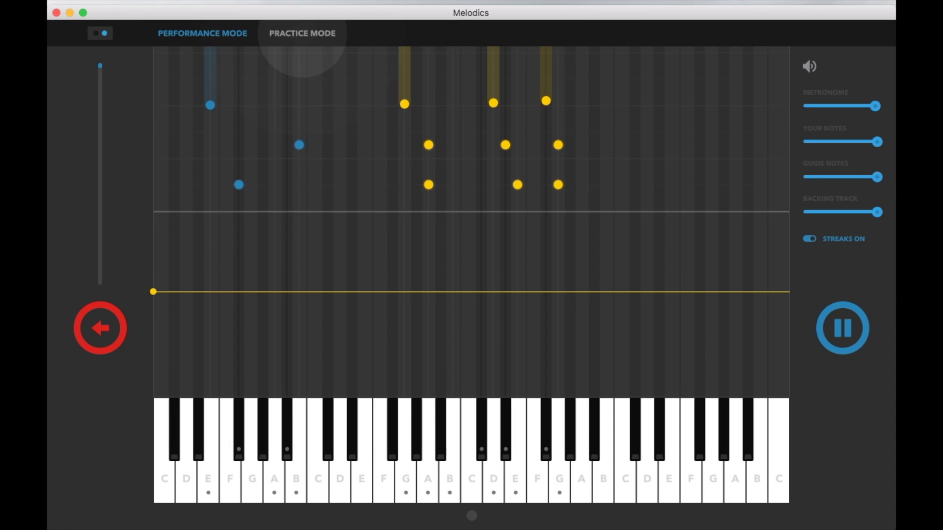